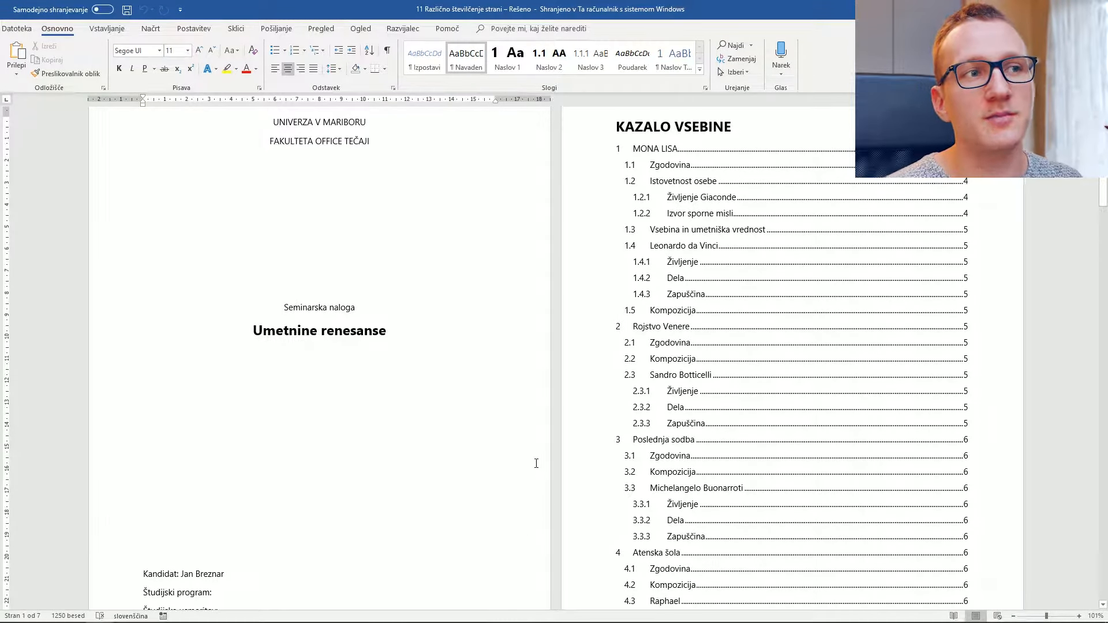
Step: Examine the page numbering on the cover, table of contents and chapter pages of the finished example document
{"action": "scroll", "coordinate": [428, 282], "scroll_direction": "up", "scroll_amount": 3}
{"action": "scroll", "coordinate": [285, 287], "scroll_direction": "down", "scroll_amount": 12}
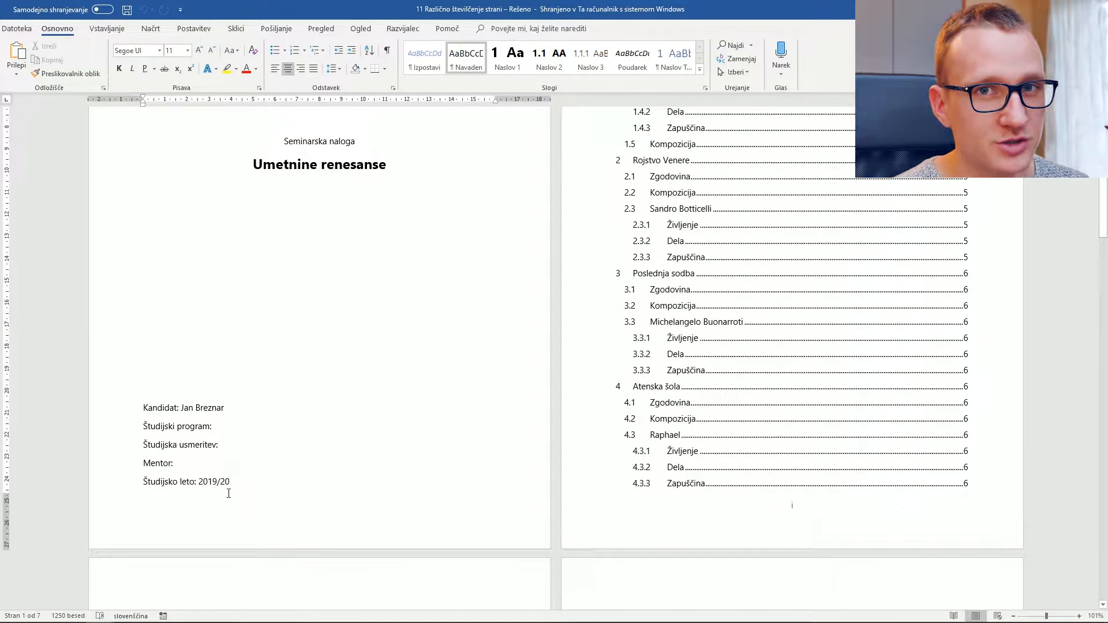
{"action": "scroll", "coordinate": [353, 474], "scroll_direction": "up", "scroll_amount": 12}
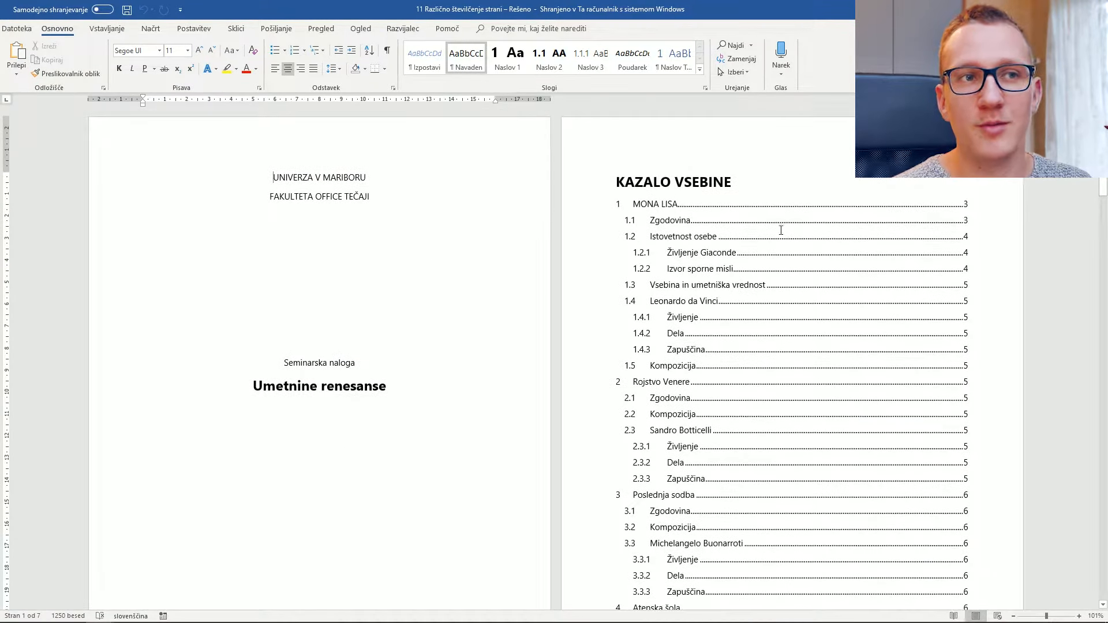
{"action": "scroll", "coordinate": [767, 290], "scroll_direction": "down", "scroll_amount": 13}
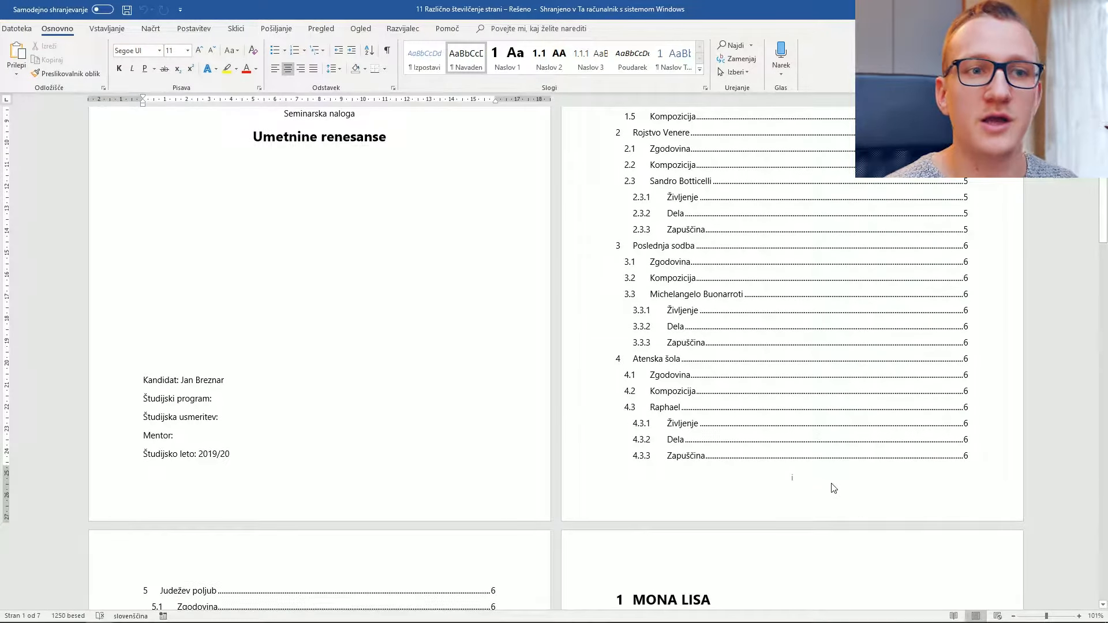
{"action": "scroll", "coordinate": [626, 413], "scroll_direction": "down", "scroll_amount": 20}
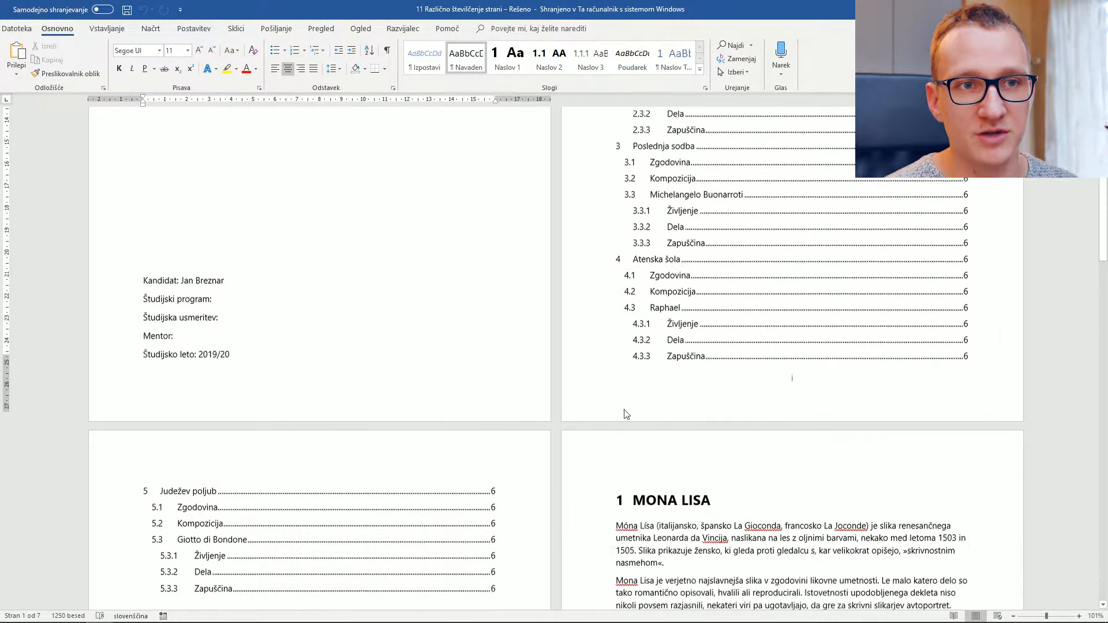
{"action": "scroll", "coordinate": [176, 499], "scroll_direction": "down", "scroll_amount": 5}
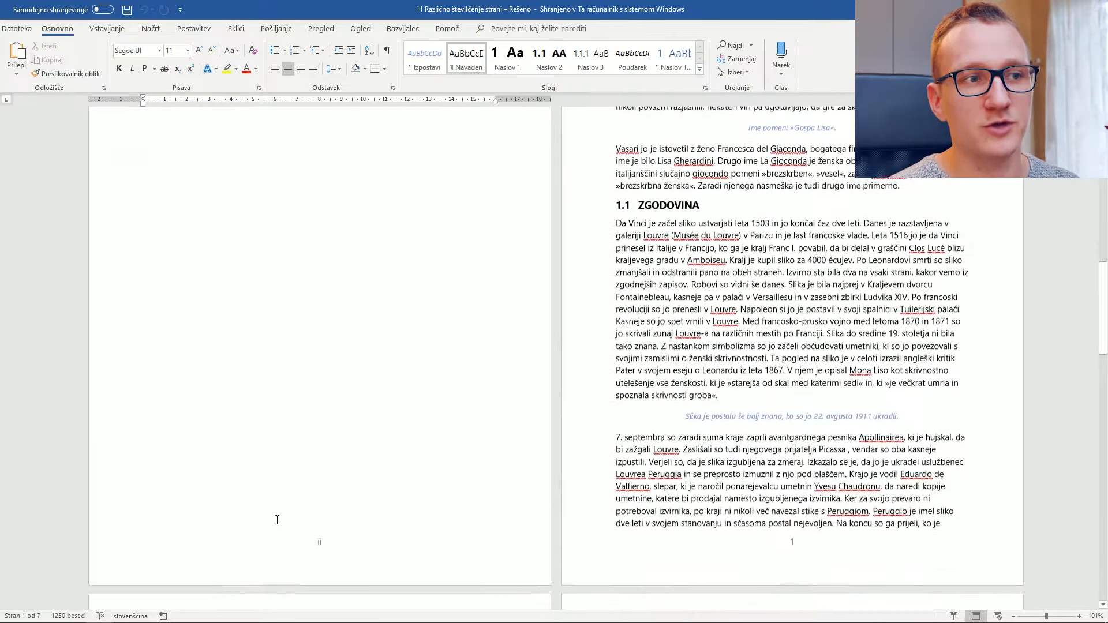
{"action": "scroll", "coordinate": [327, 440], "scroll_direction": "up", "scroll_amount": 5}
{"action": "scroll", "coordinate": [326, 440], "scroll_direction": "up", "scroll_amount": 5}
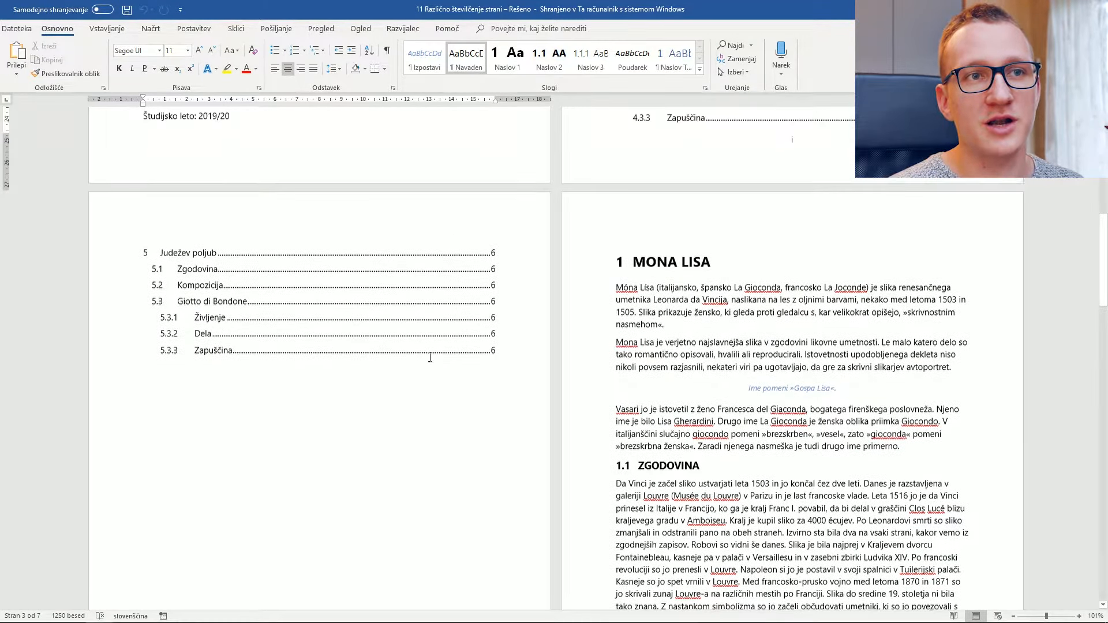
{"action": "scroll", "coordinate": [740, 386], "scroll_direction": "down", "scroll_amount": 5}
{"action": "scroll", "coordinate": [740, 386], "scroll_direction": "down", "scroll_amount": 5}
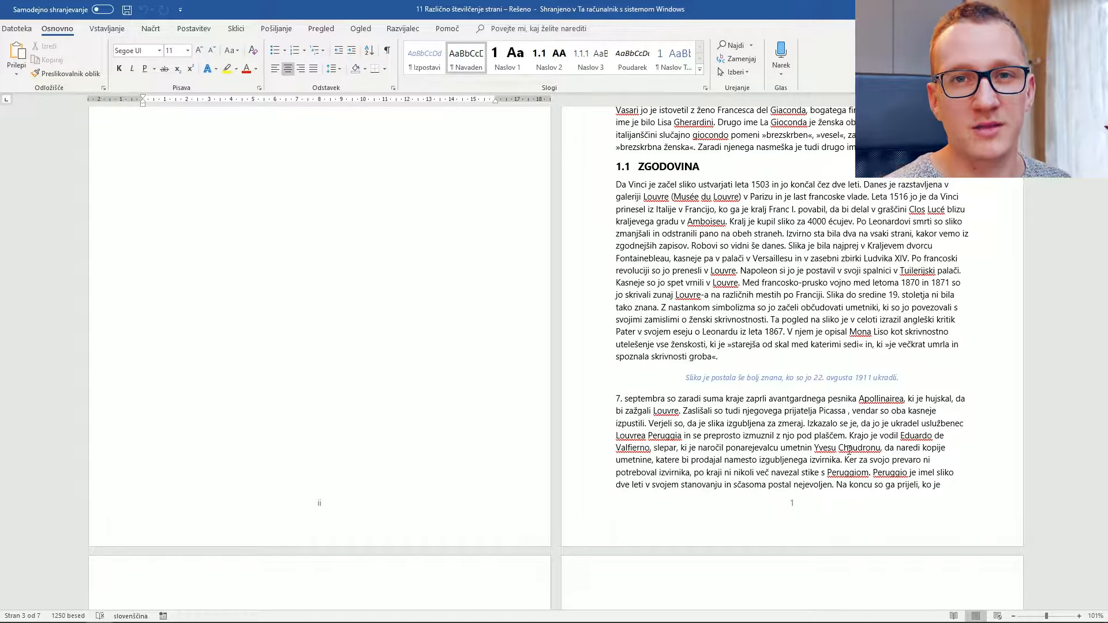
{"action": "scroll", "coordinate": [791, 332], "scroll_direction": "up", "scroll_amount": 15}
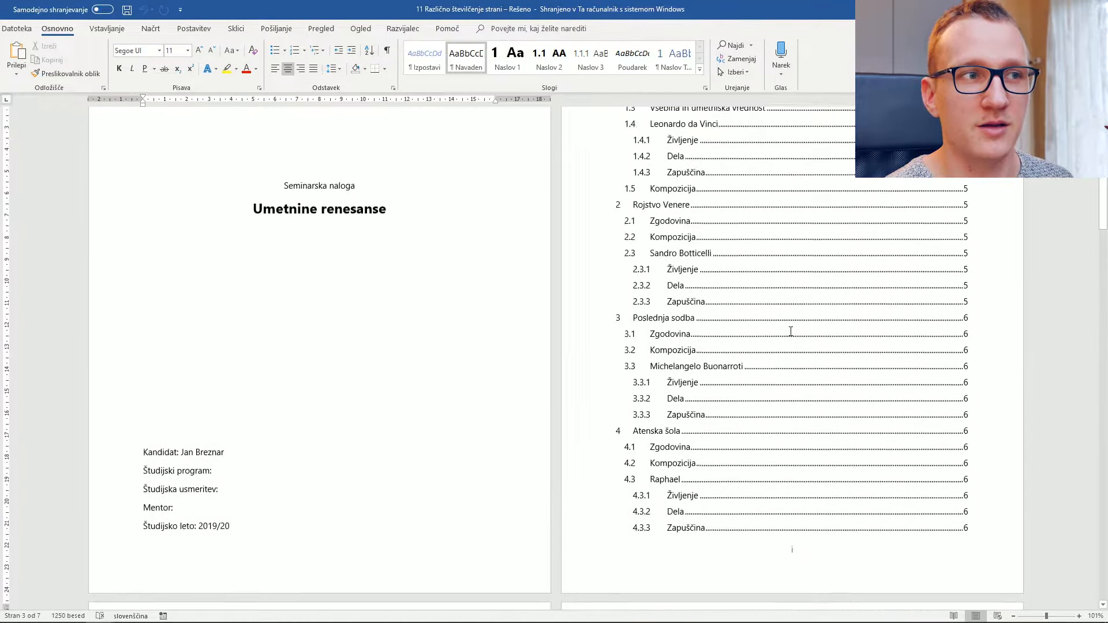
{"action": "scroll", "coordinate": [791, 331], "scroll_direction": "up", "scroll_amount": 3}
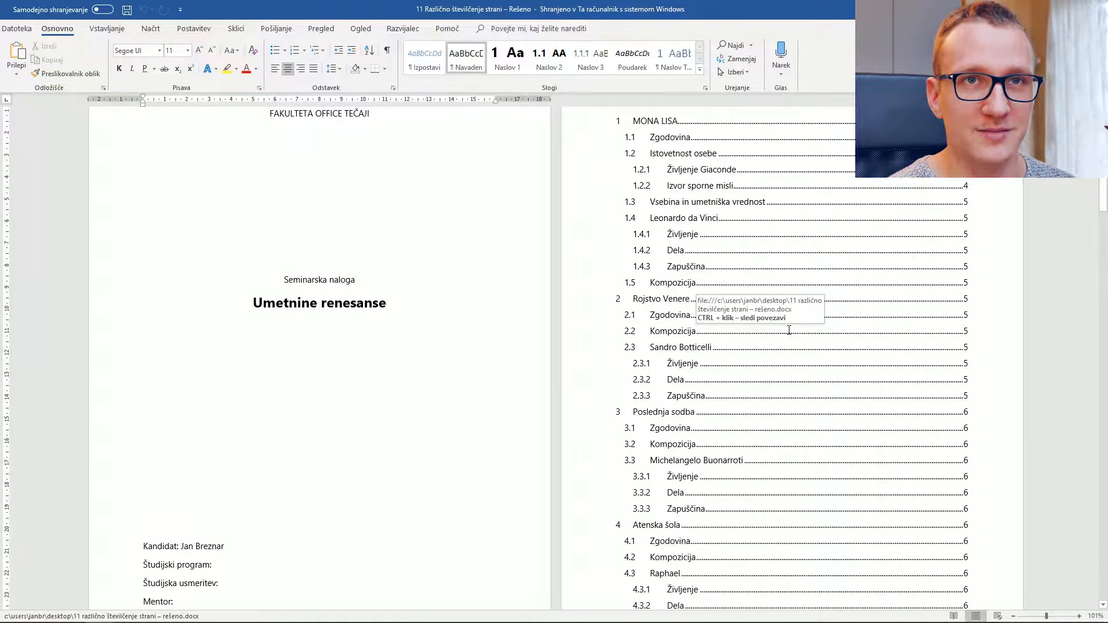
{"action": "scroll", "coordinate": [789, 331], "scroll_direction": "up", "scroll_amount": 4}
Step: Switch to the unsolved document and review the layout of its cover, table of contents and chapter pages
{"action": "scroll", "coordinate": [695, 542], "scroll_direction": "down", "scroll_amount": 7}
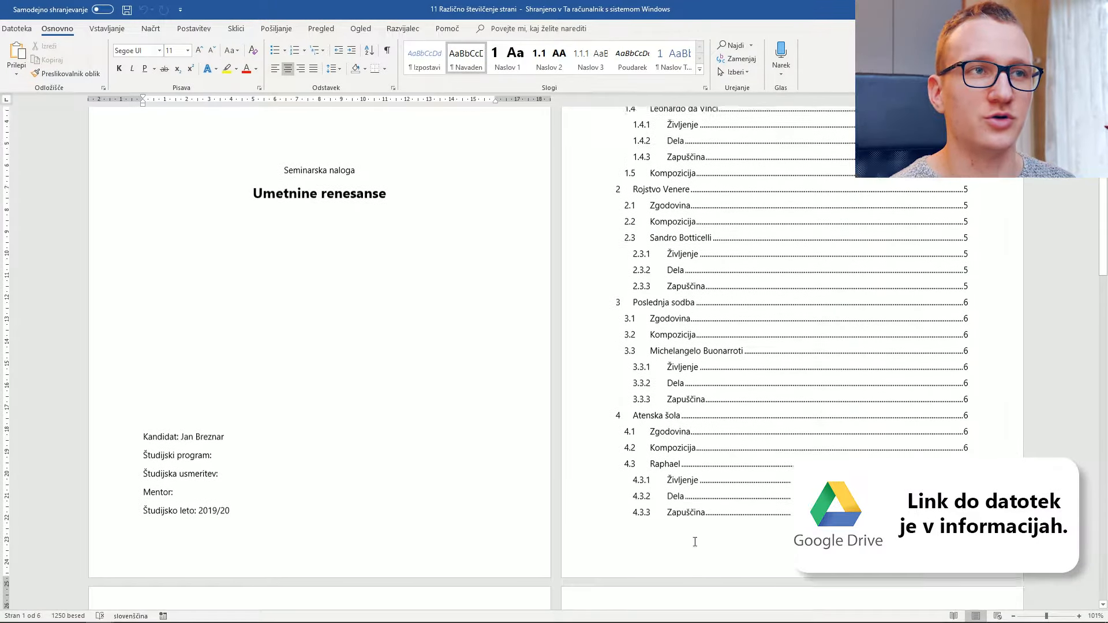
{"action": "scroll", "coordinate": [695, 542], "scroll_direction": "up", "scroll_amount": 6}
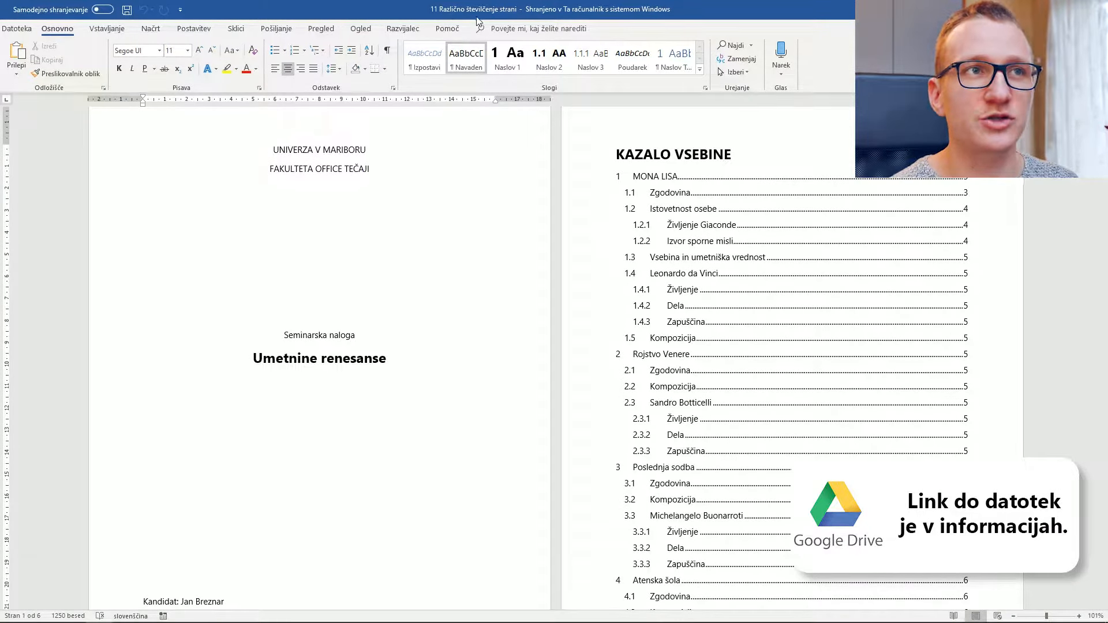
{"action": "scroll", "coordinate": [706, 391], "scroll_direction": "up", "scroll_amount": 1}
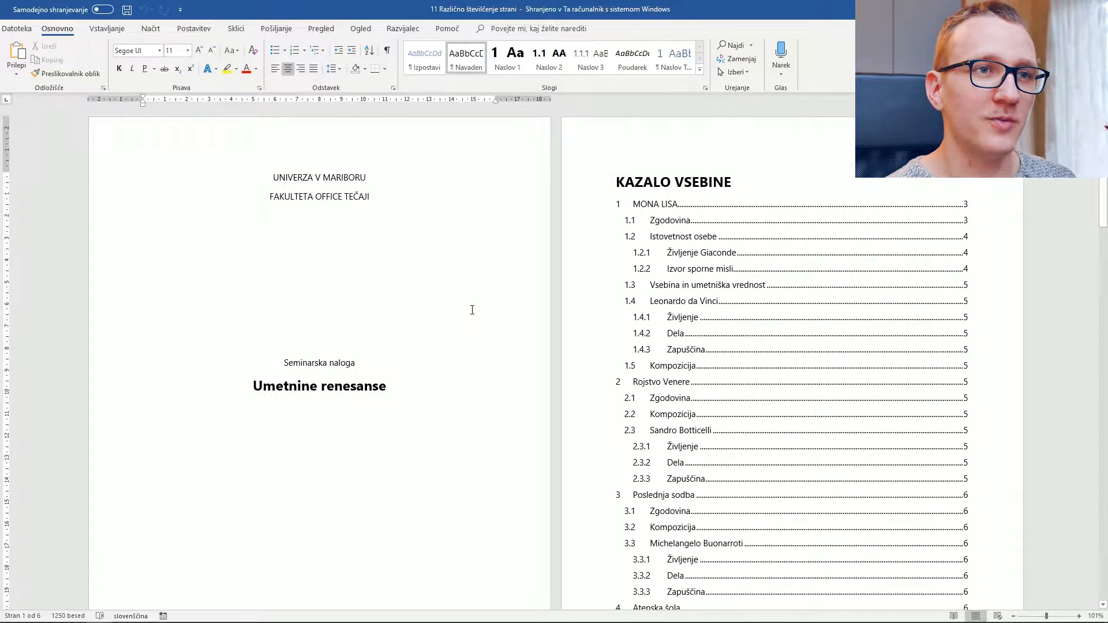
{"action": "scroll", "coordinate": [472, 310], "scroll_direction": "down", "scroll_amount": 6, "text": "ctrl"}
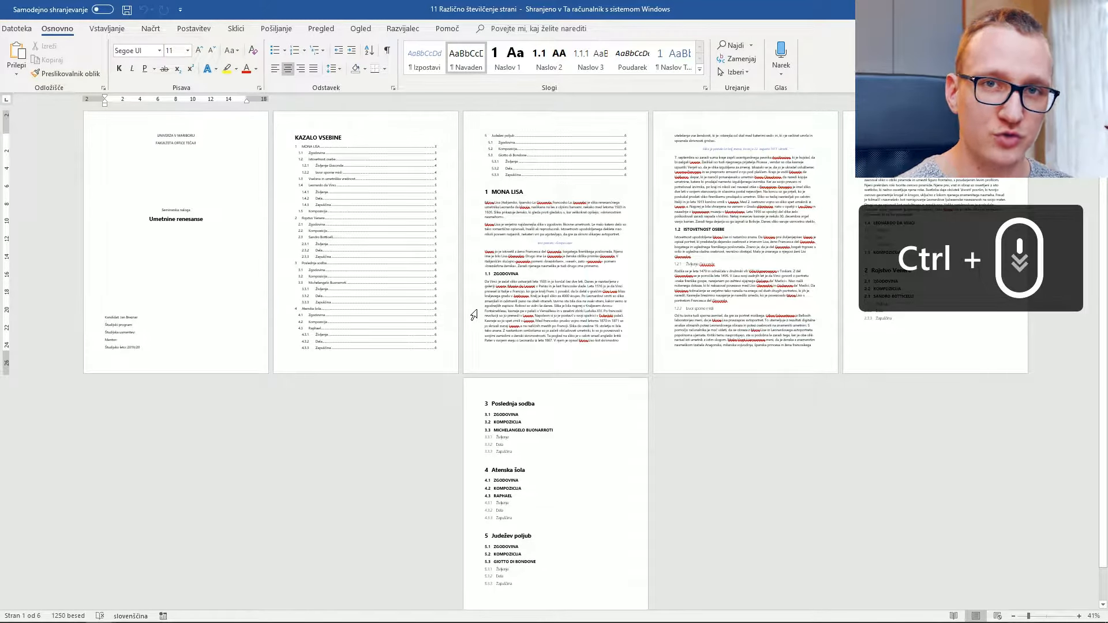
{"action": "scroll", "coordinate": [258, 208], "scroll_direction": "up", "scroll_amount": 1, "text": "ctrl"}
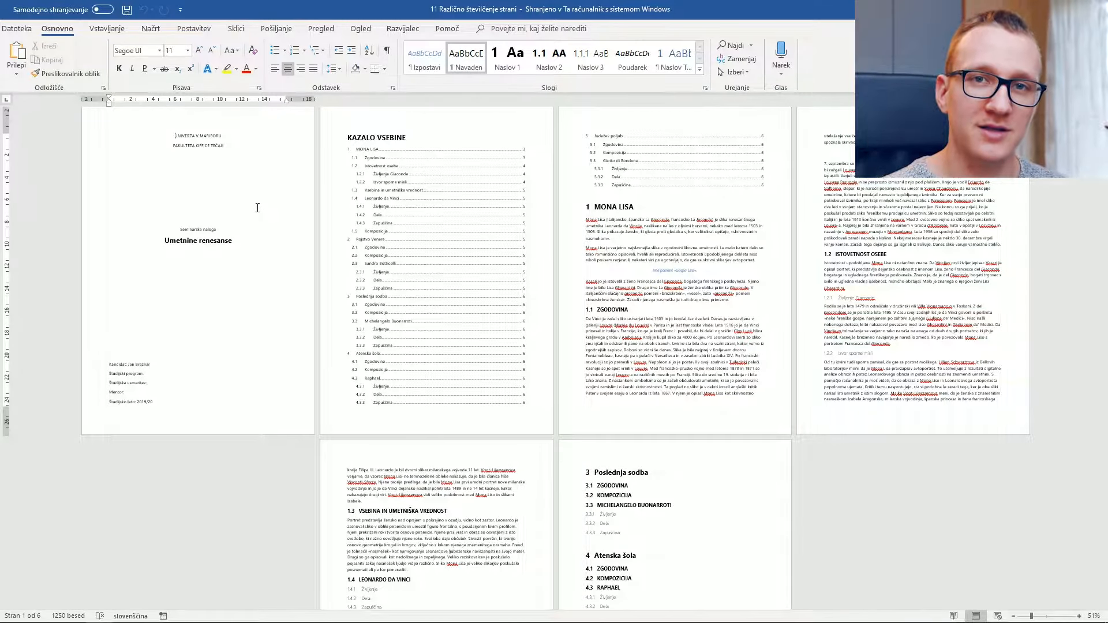
{"action": "scroll", "coordinate": [191, 388], "scroll_direction": "up", "scroll_amount": 1}
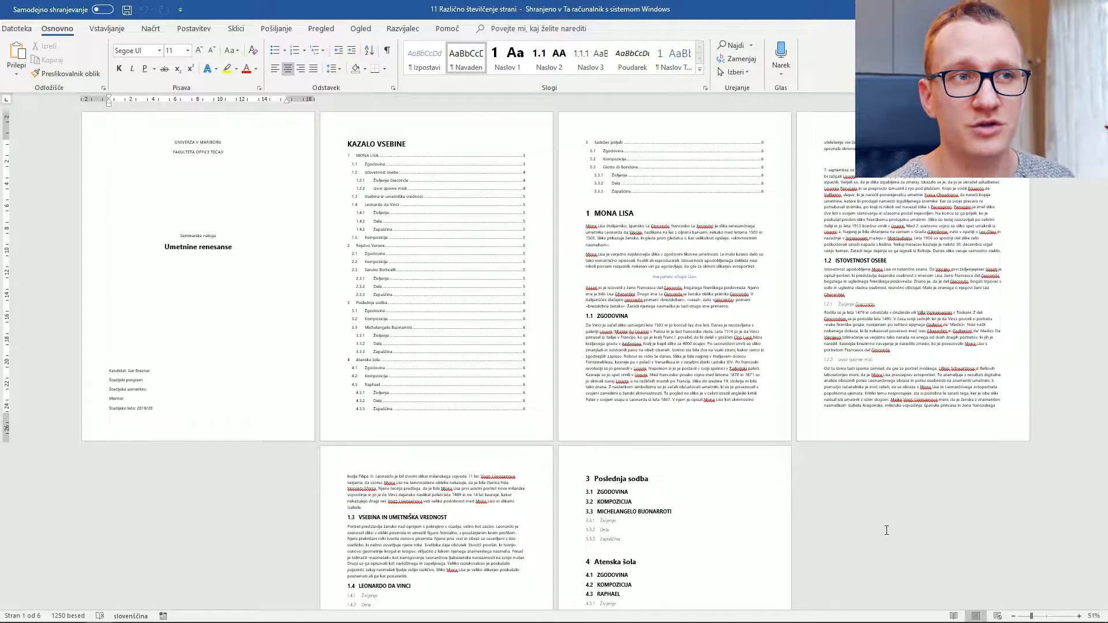
{"action": "scroll", "coordinate": [887, 530], "scroll_direction": "up", "scroll_amount": 4, "text": "ctrl"}
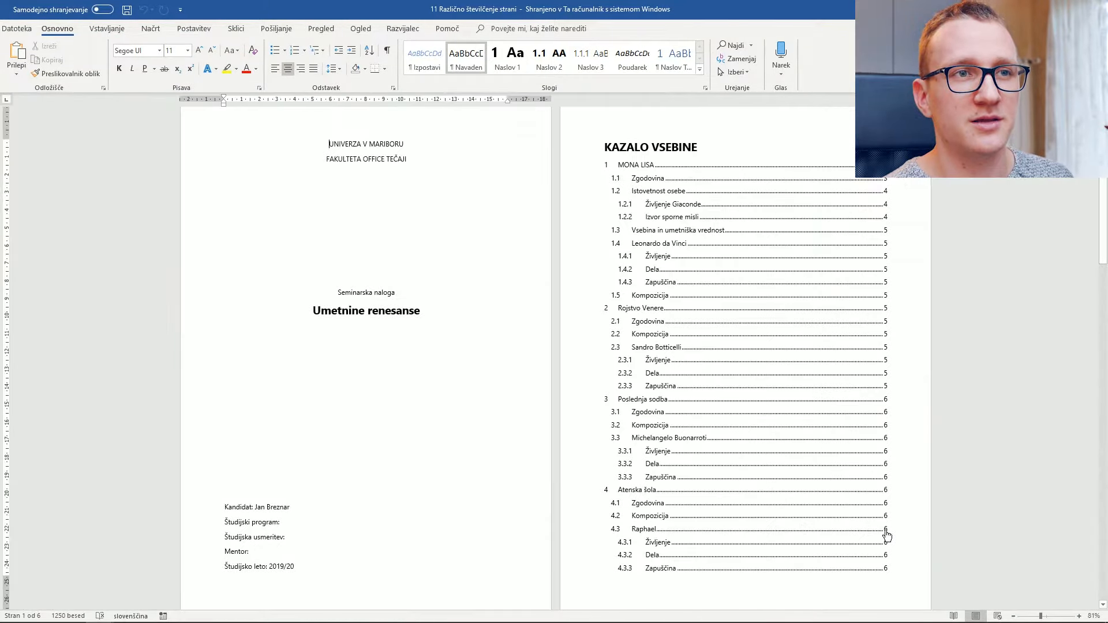
{"action": "scroll", "coordinate": [494, 381], "scroll_direction": "up", "scroll_amount": 1}
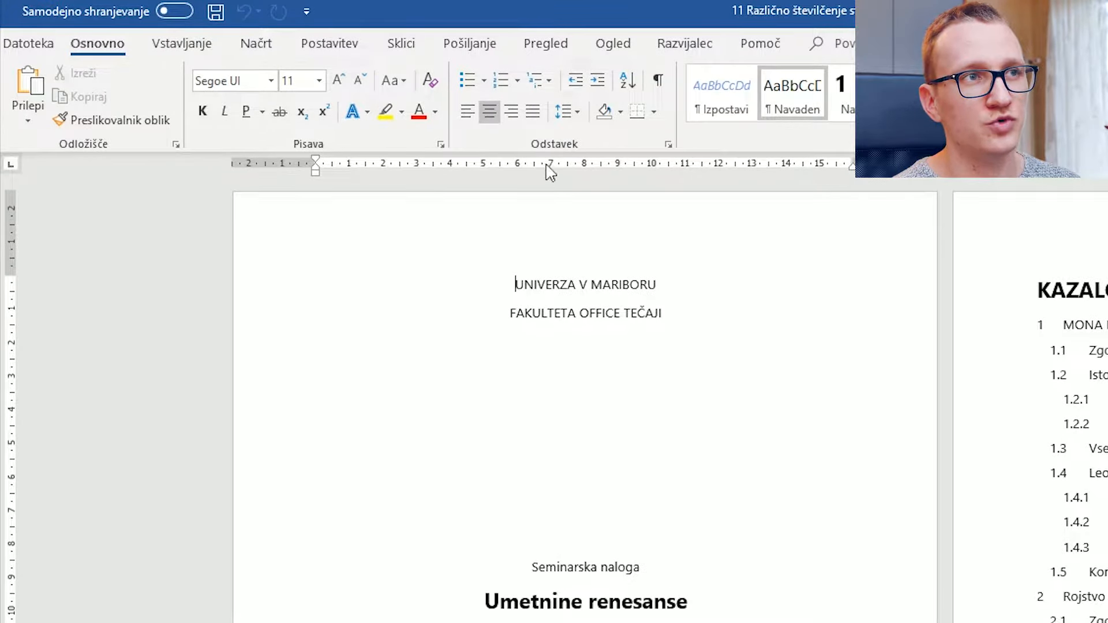
Step: Show the paragraph marks and other hidden formatting symbols, and check the empty paragraphs on the cover page
{"action": "left_click", "coordinate": [660, 82]}
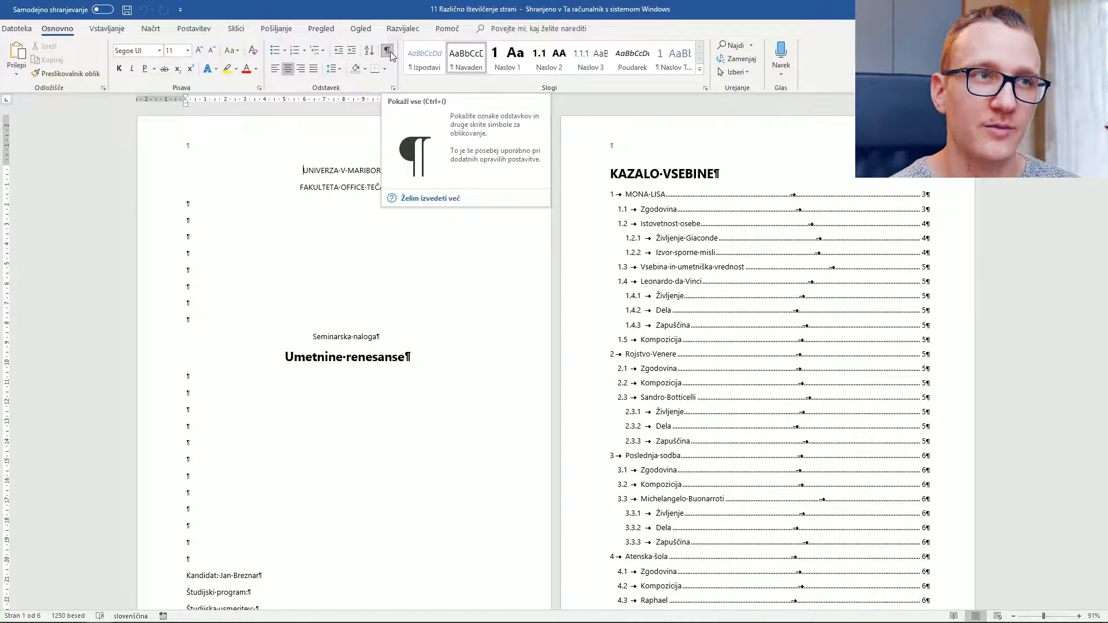
{"action": "left_click", "coordinate": [203, 212]}
{"action": "left_click_drag", "start_coordinate": [203, 212], "coordinate": [197, 323]}
{"action": "scroll", "coordinate": [299, 345], "scroll_direction": "down", "scroll_amount": 3}
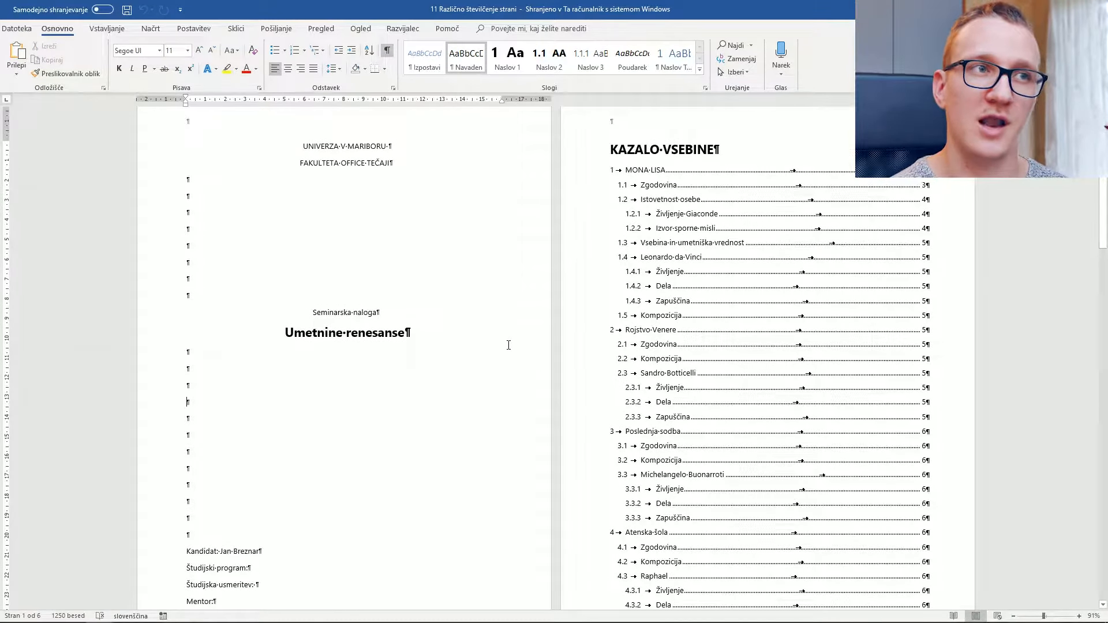
Step: Insert a next-page section break (Naslednja stran) at the end of the cover page, after the study year line
{"action": "scroll", "coordinate": [415, 179], "scroll_direction": "down", "scroll_amount": 2}
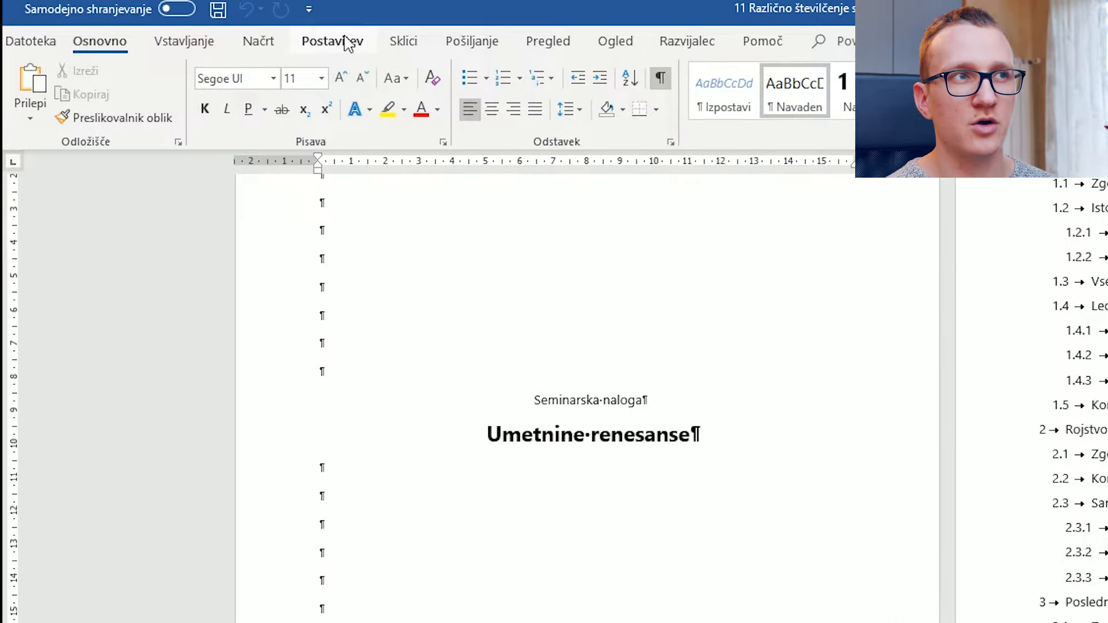
{"action": "left_click", "coordinate": [348, 43]}
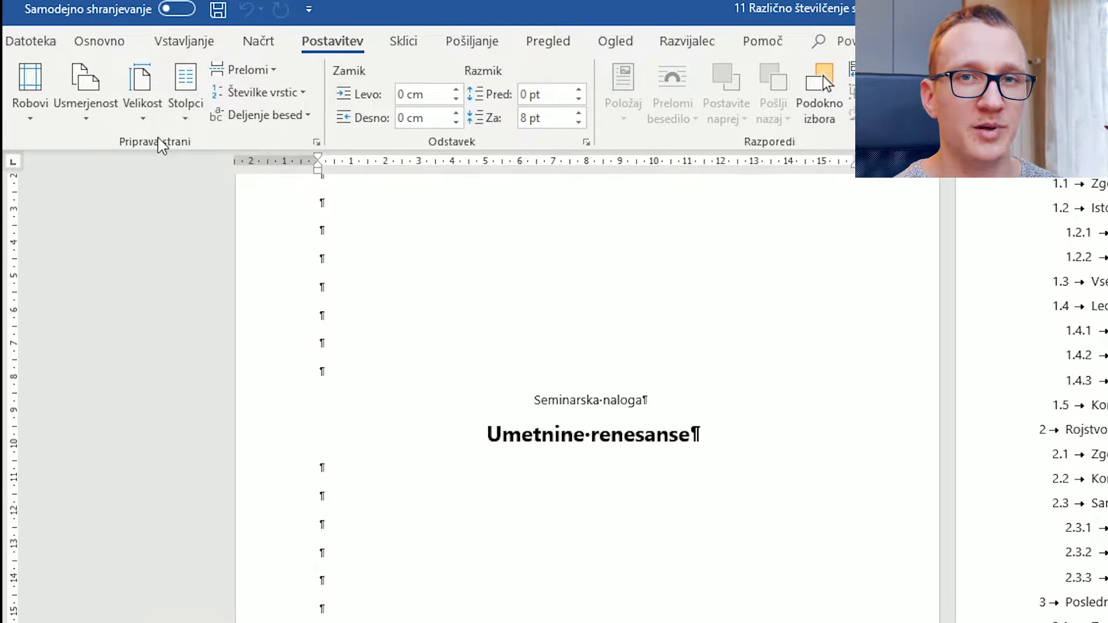
{"action": "left_click", "coordinate": [277, 72]}
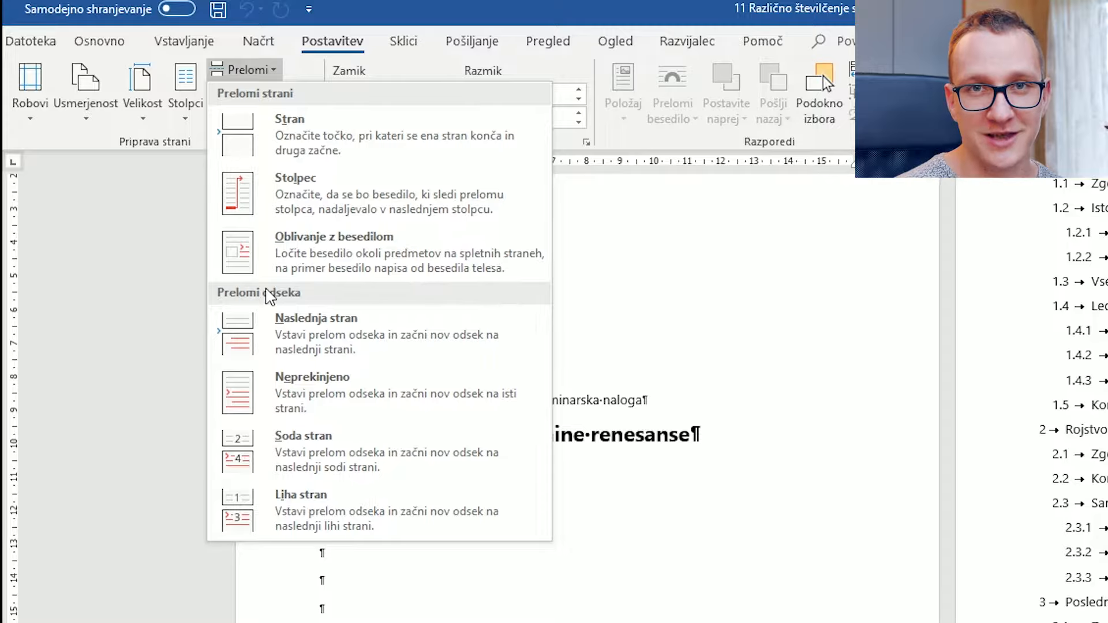
{"action": "left_click", "coordinate": [387, 320]}
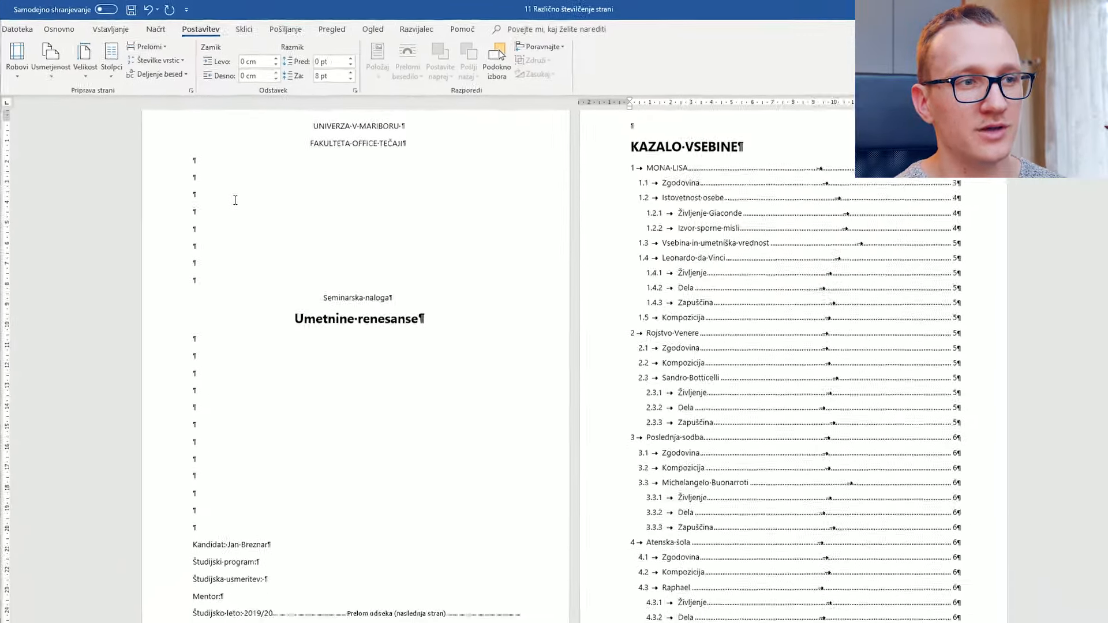
{"action": "scroll", "coordinate": [323, 368], "scroll_direction": "down", "scroll_amount": 1}
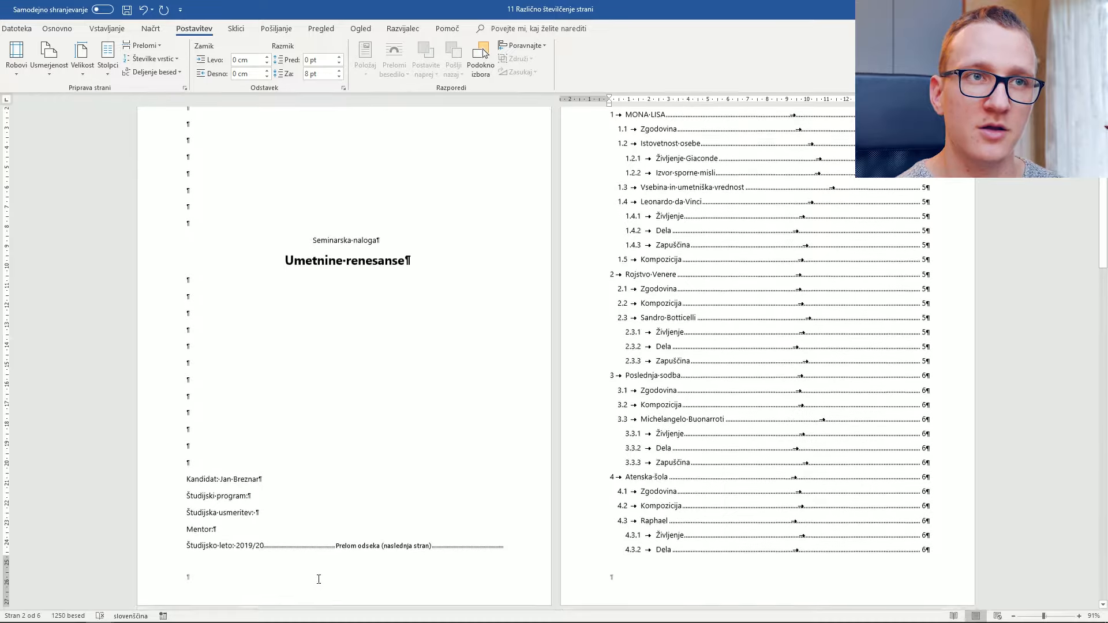
Step: Delete the empty paragraph above the KAZALO VSEBINE heading and check the end of the cover page
{"action": "scroll", "coordinate": [317, 577], "scroll_direction": "up", "scroll_amount": 2}
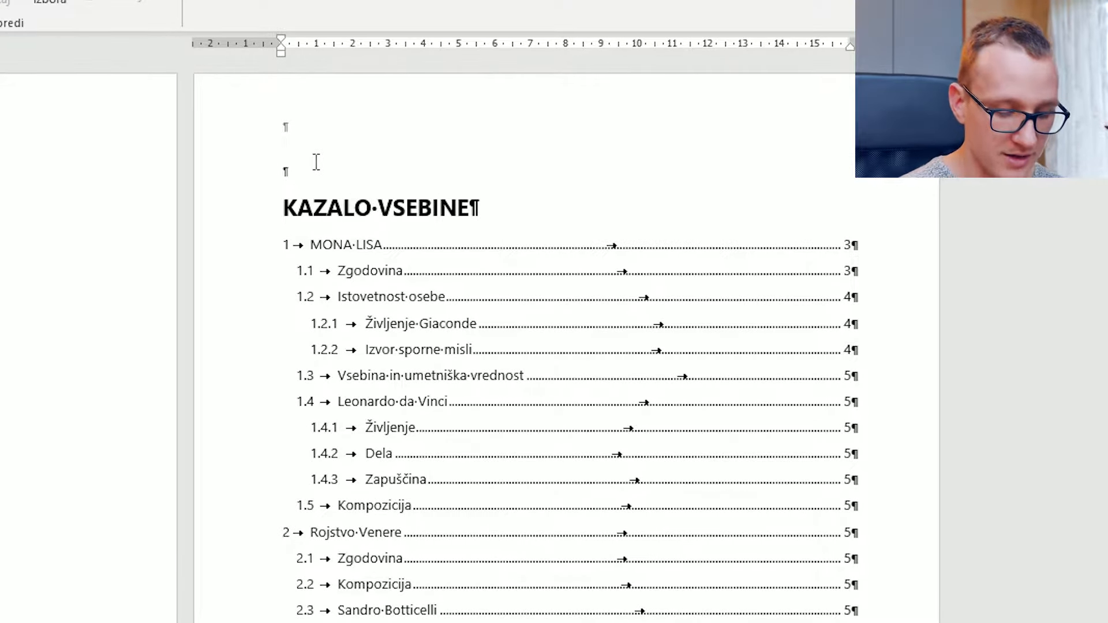
{"action": "key", "text": "Delete"}
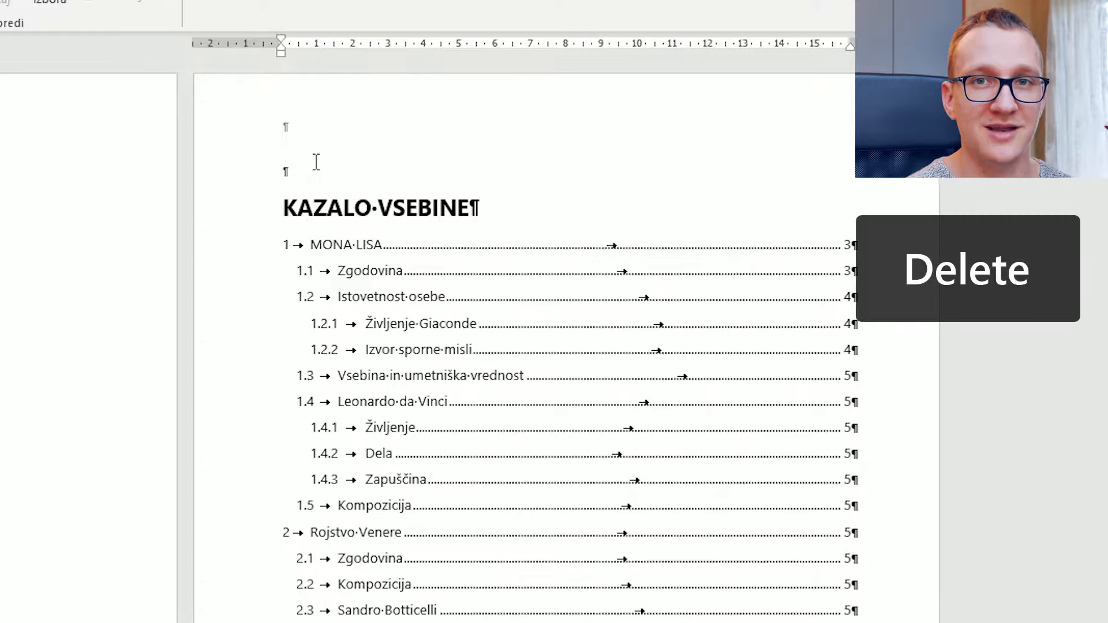
{"action": "key", "text": "Delete"}
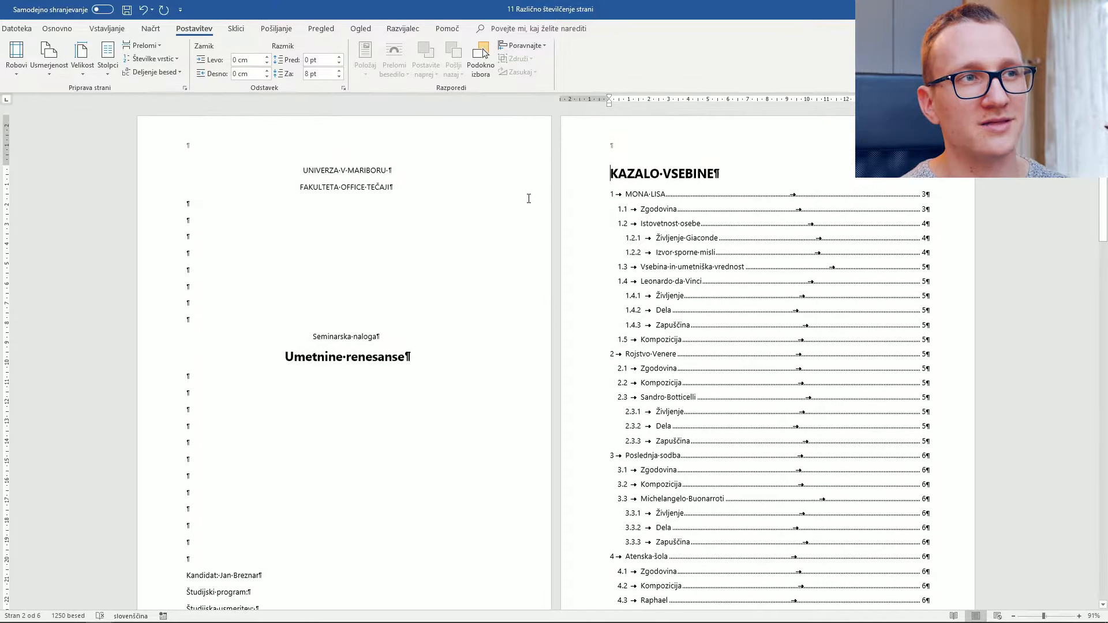
{"action": "scroll", "coordinate": [123, 274], "scroll_direction": "down", "scroll_amount": 3}
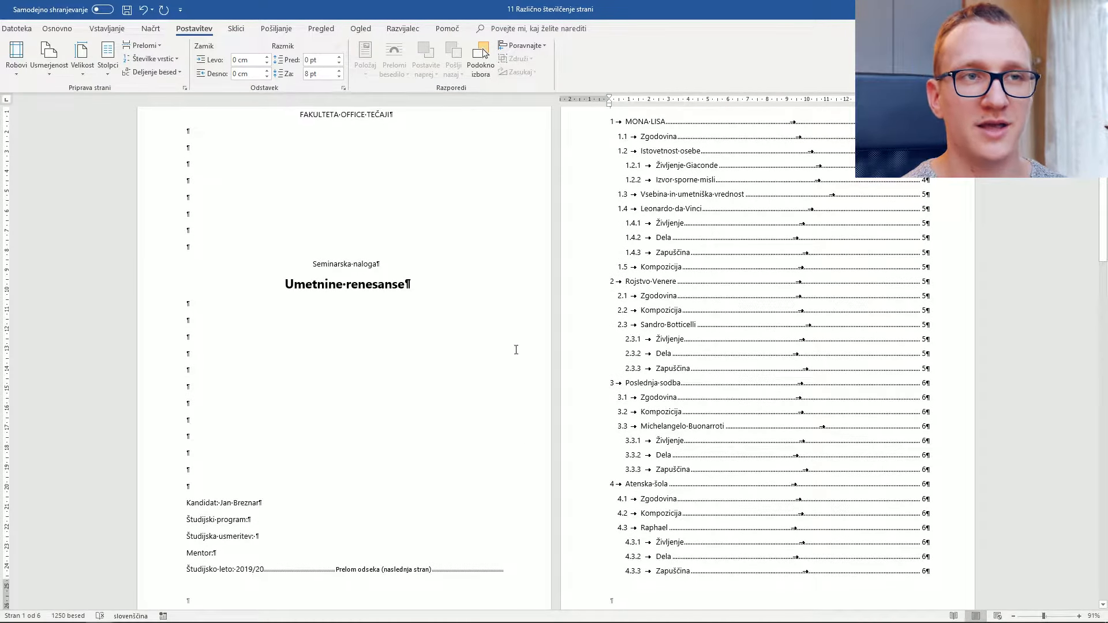
{"action": "scroll", "coordinate": [516, 350], "scroll_direction": "up", "scroll_amount": 3}
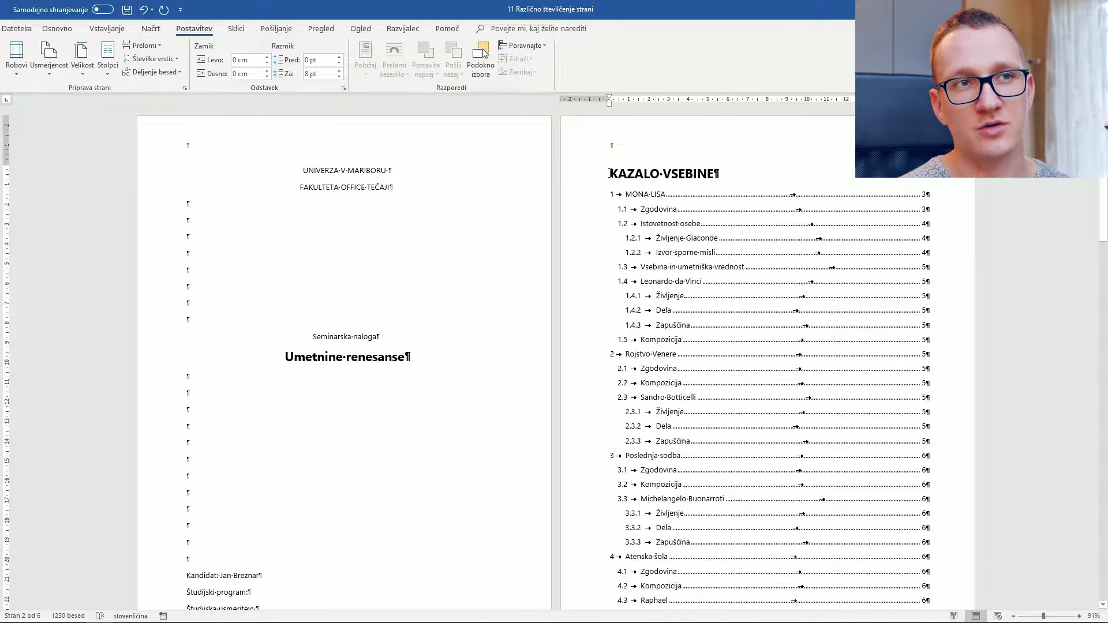
Step: Insert a next-page section break (Naslednja stran) between the table of contents and the MONA LISA chapter, and delete the empty paragraph above that heading
{"action": "left_click_drag", "start_coordinate": [647, 173], "coordinate": [722, 174]}
{"action": "scroll", "coordinate": [775, 481], "scroll_direction": "down", "scroll_amount": 4}
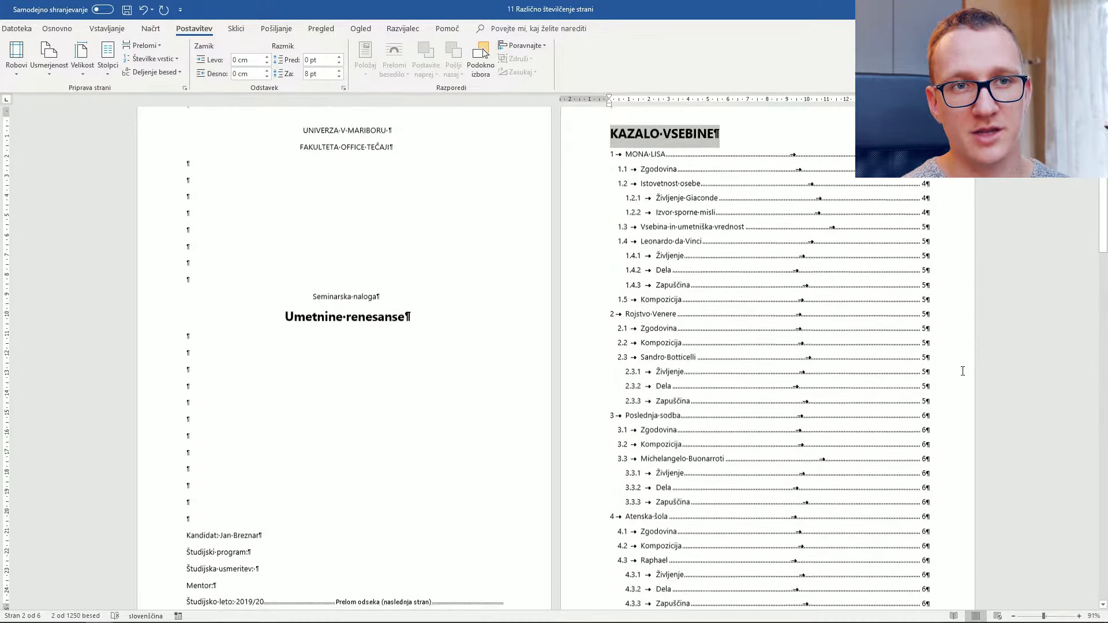
{"action": "scroll", "coordinate": [775, 481], "scroll_direction": "down", "scroll_amount": 13}
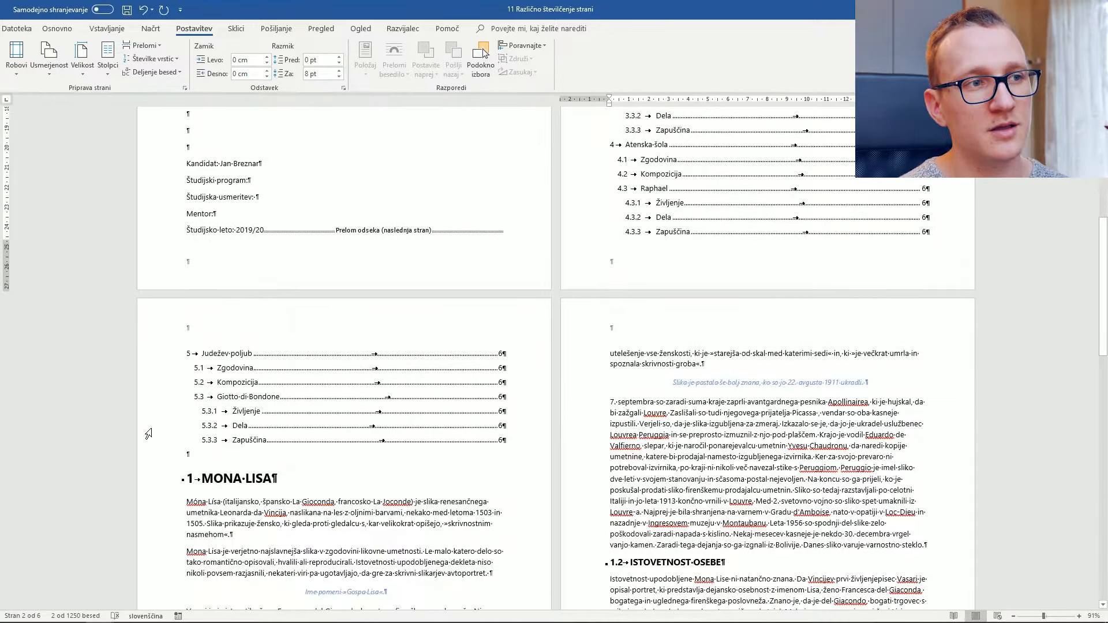
{"action": "left_click", "coordinate": [202, 456]}
{"action": "scroll", "coordinate": [230, 310], "scroll_direction": "down", "scroll_amount": 3}
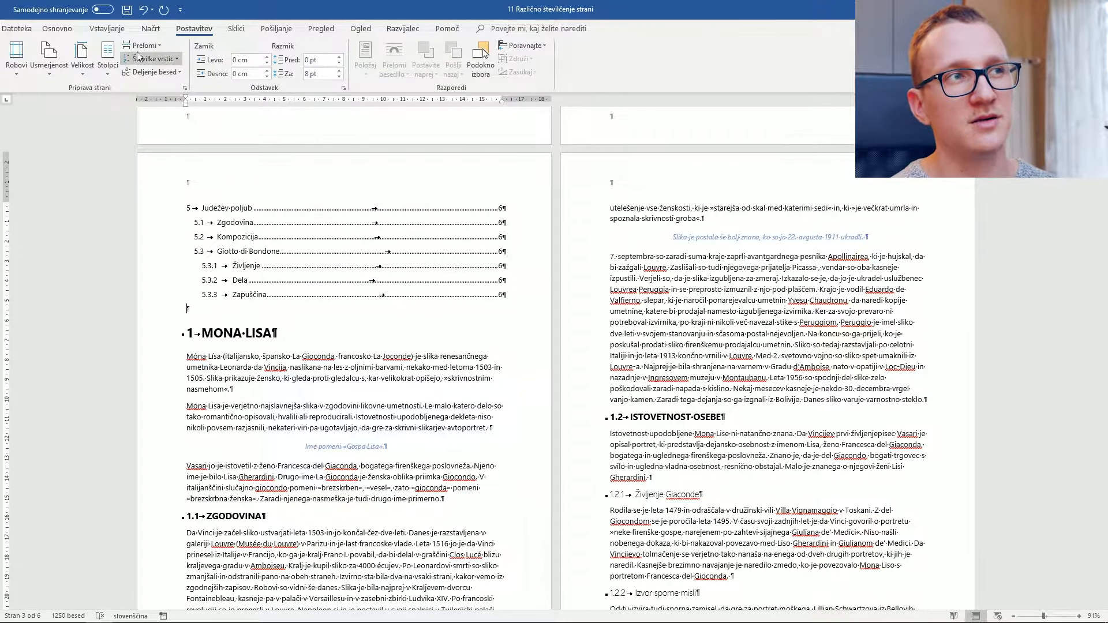
{"action": "left_click", "coordinate": [152, 45]}
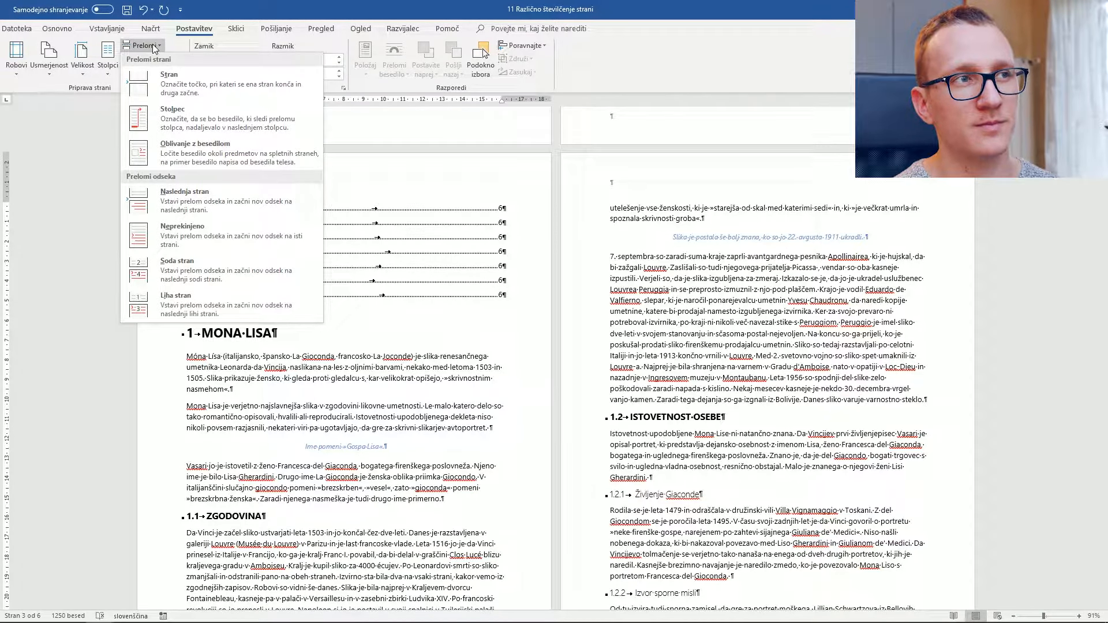
{"action": "left_click", "coordinate": [243, 202]}
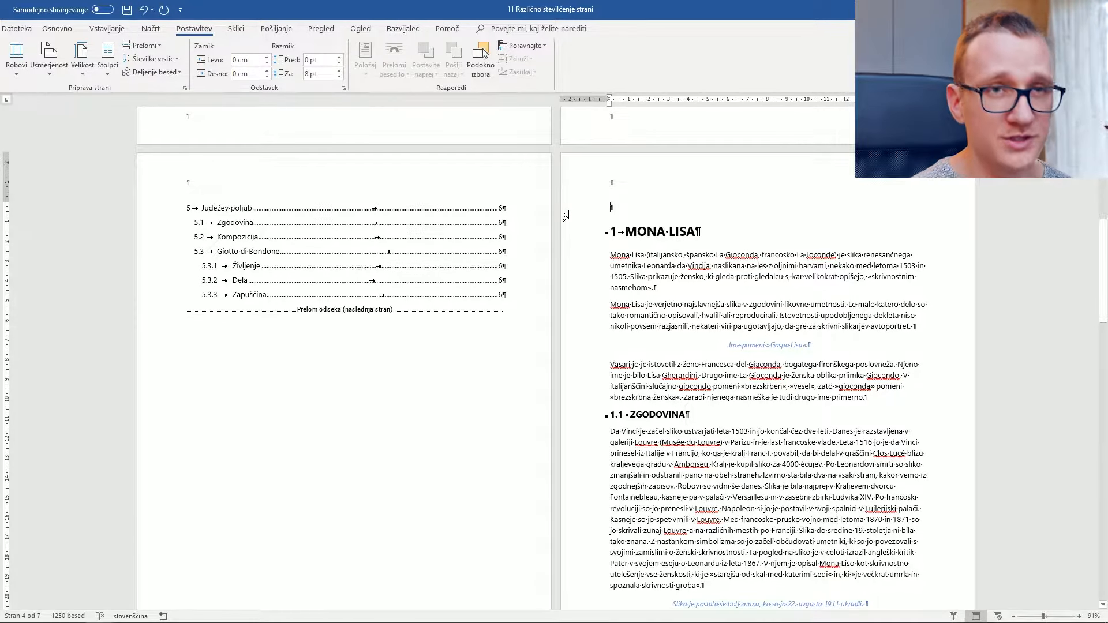
{"action": "key", "text": "Delete"}
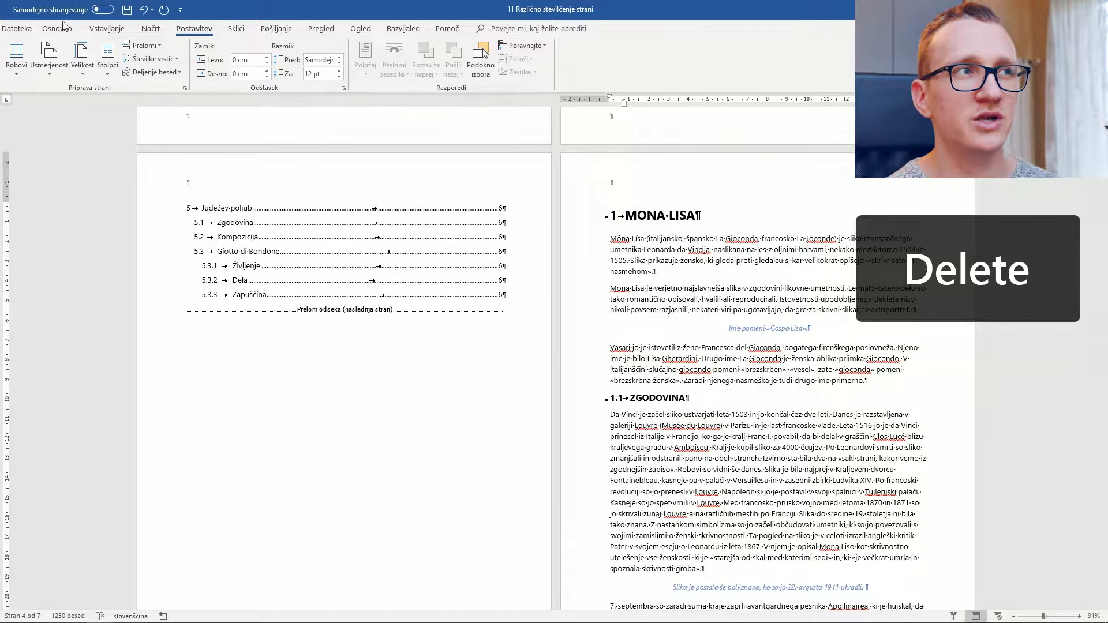
Step: Hide the paragraph marks and other formatting symbols, and check the cover, table of contents and main text pages
{"action": "left_click", "coordinate": [60, 29]}
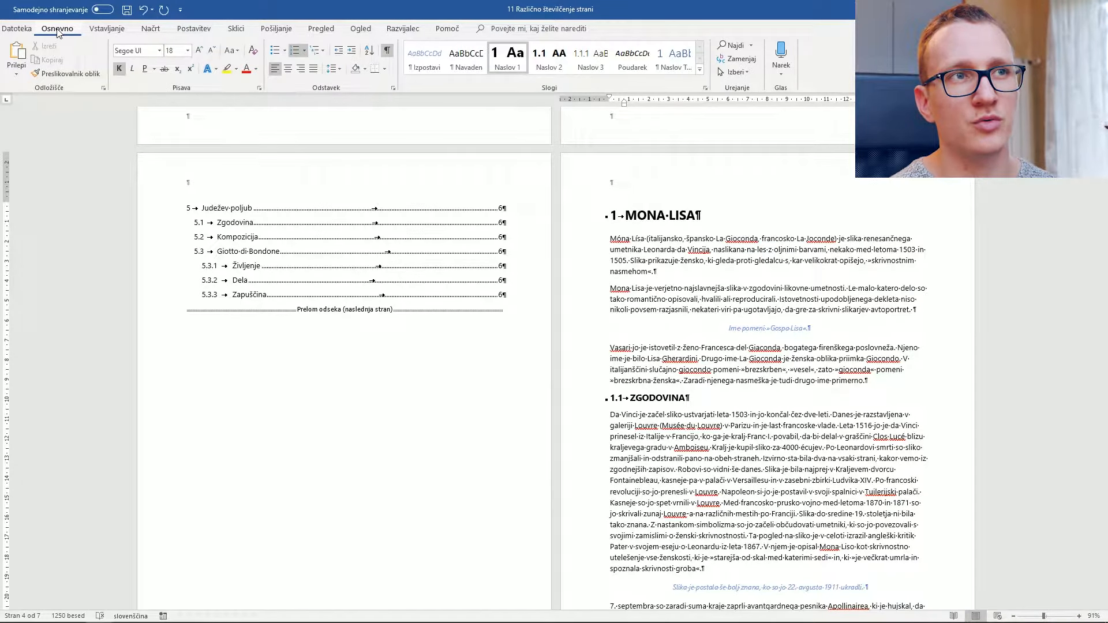
{"action": "left_click", "coordinate": [388, 54]}
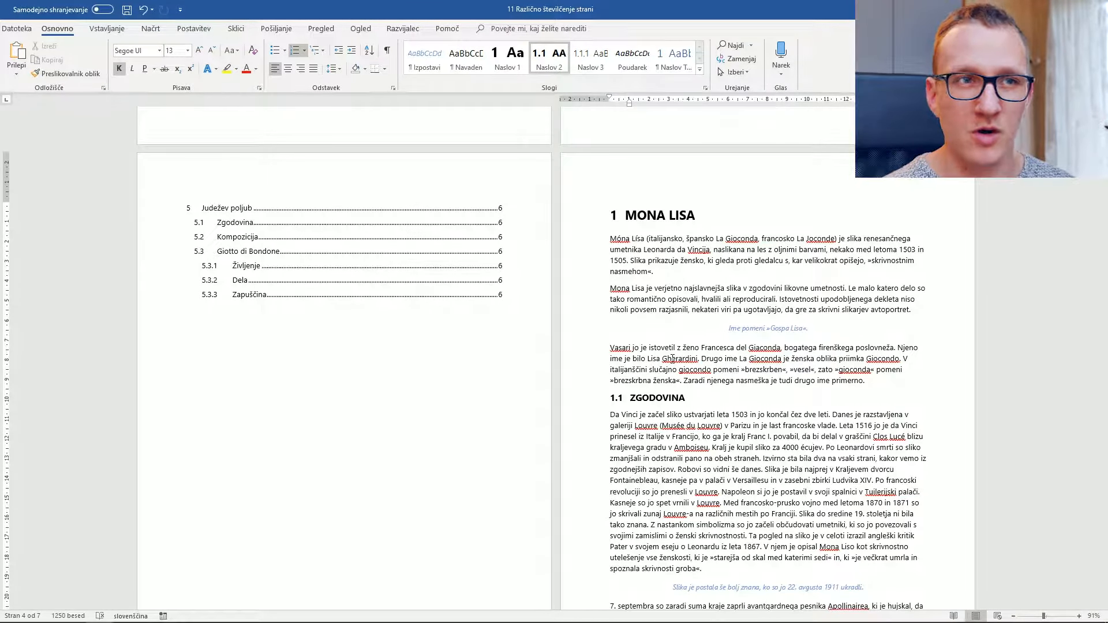
{"action": "scroll", "coordinate": [751, 375], "scroll_direction": "up", "scroll_amount": 10}
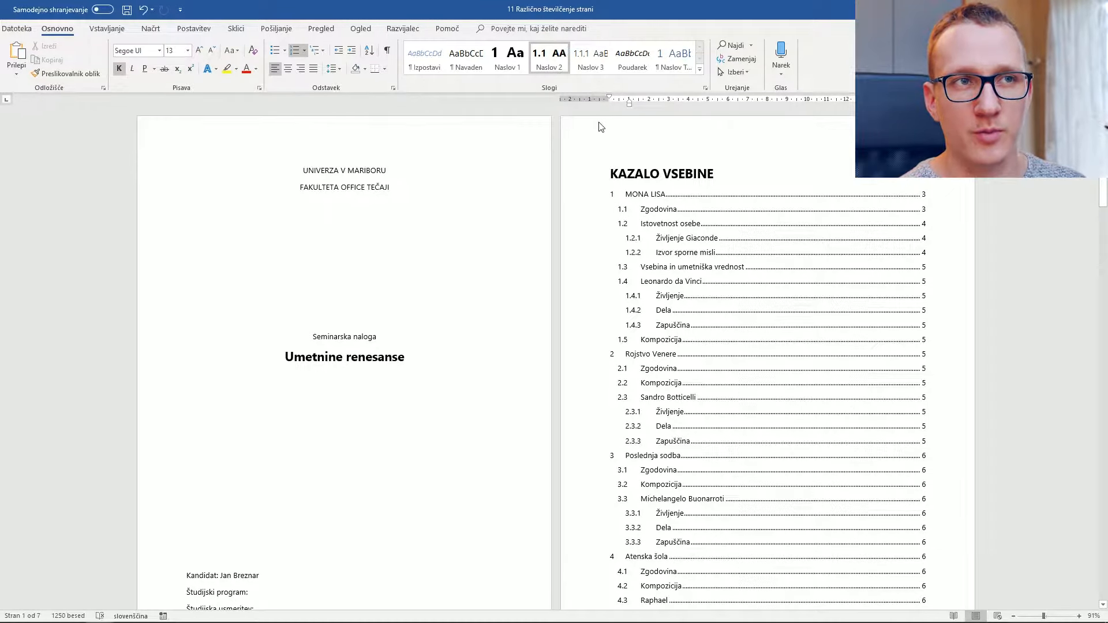
{"action": "scroll", "coordinate": [616, 161], "scroll_direction": "down", "scroll_amount": 6}
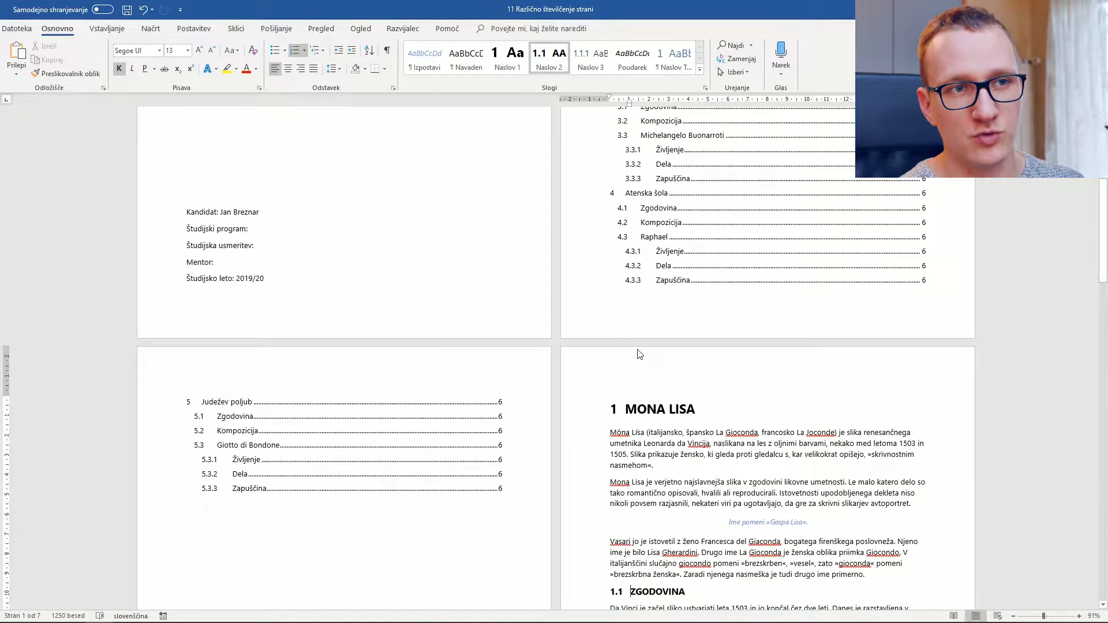
{"action": "scroll", "coordinate": [632, 404], "scroll_direction": "down", "scroll_amount": 7}
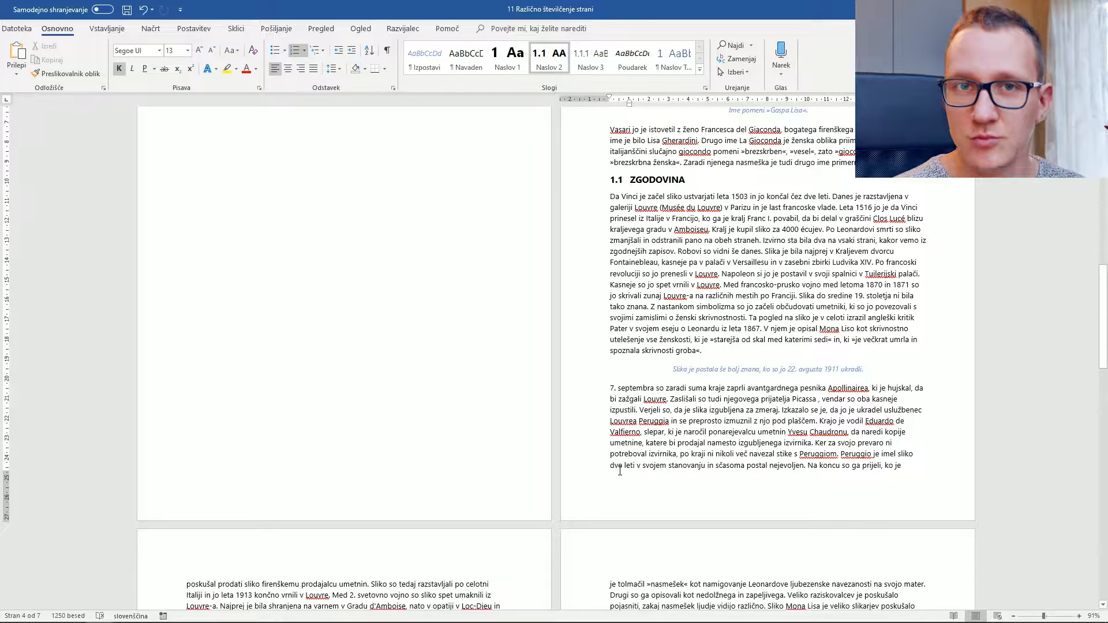
{"action": "scroll", "coordinate": [641, 477], "scroll_direction": "up", "scroll_amount": 6}
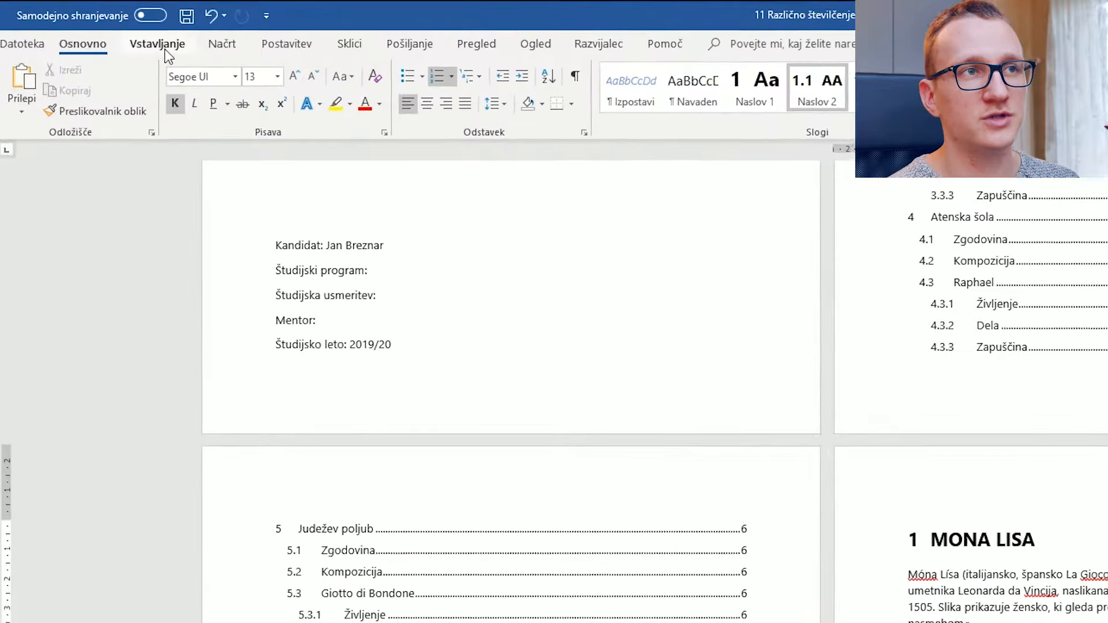
{"action": "left_click", "coordinate": [106, 28]}
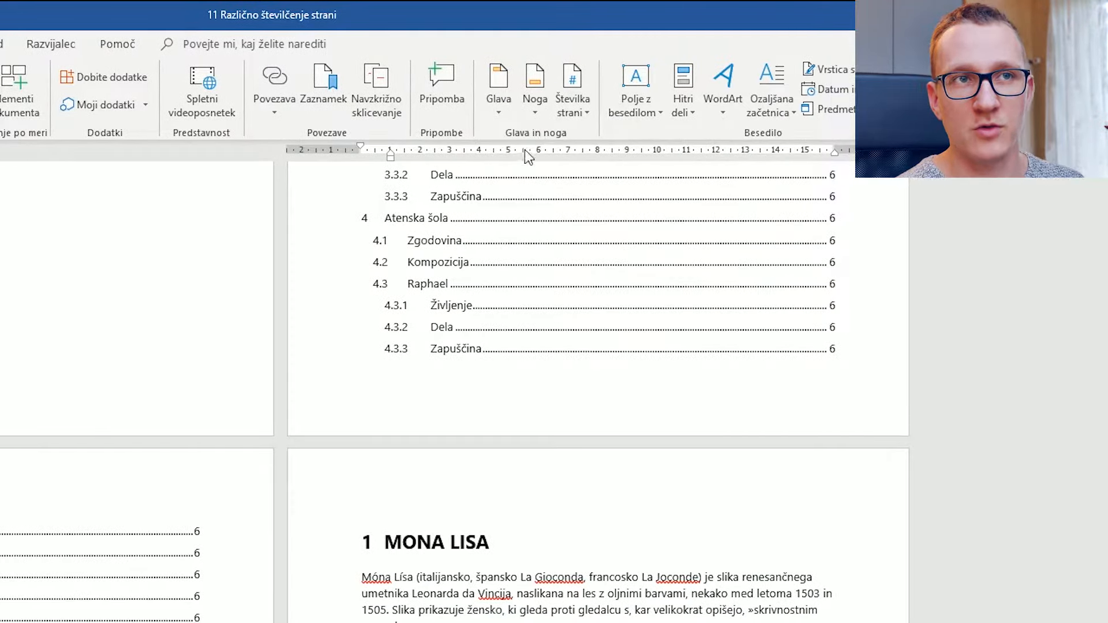
{"action": "left_click", "coordinate": [538, 105]}
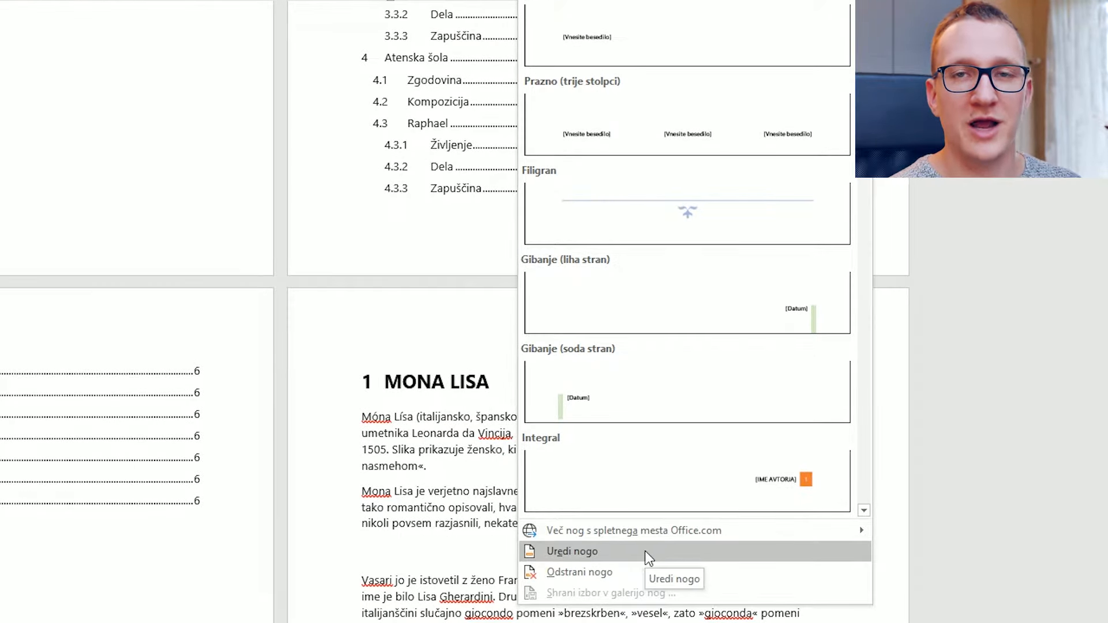
{"action": "left_click", "coordinate": [648, 553]}
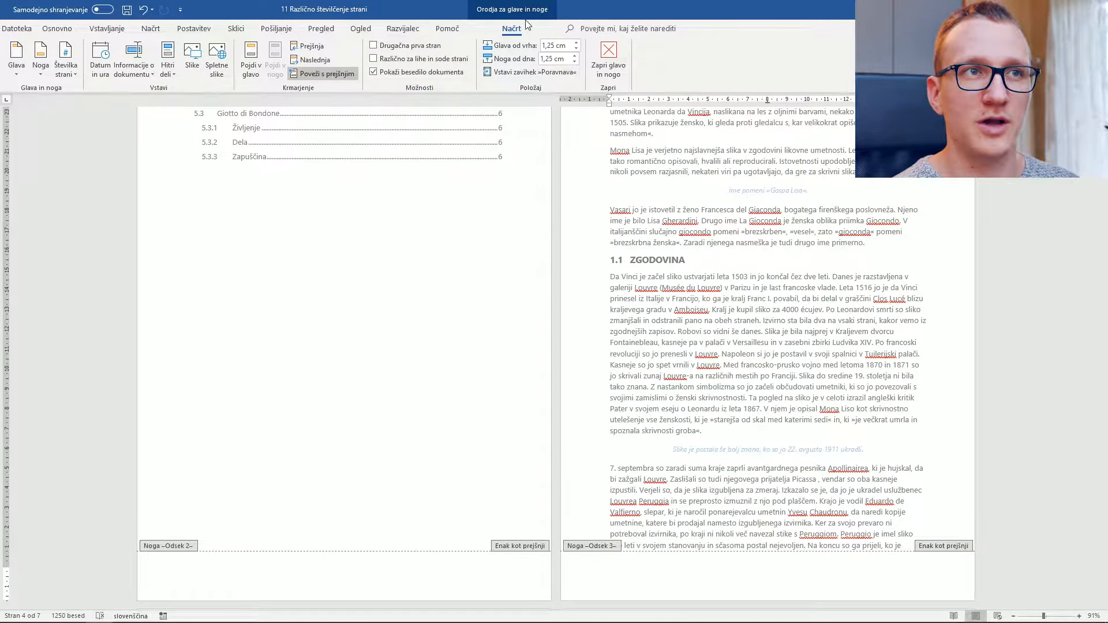
{"action": "left_click", "coordinate": [615, 60]}
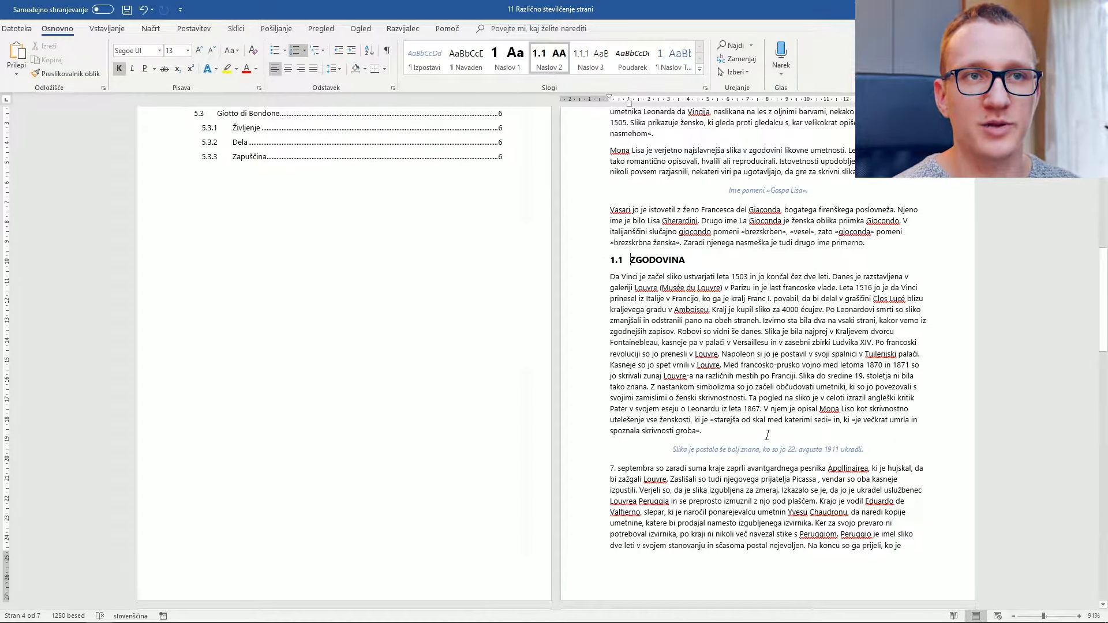
Step: Open the footer of the first MONA LISA page for editing
{"action": "scroll", "coordinate": [769, 426], "scroll_direction": "up", "scroll_amount": 4}
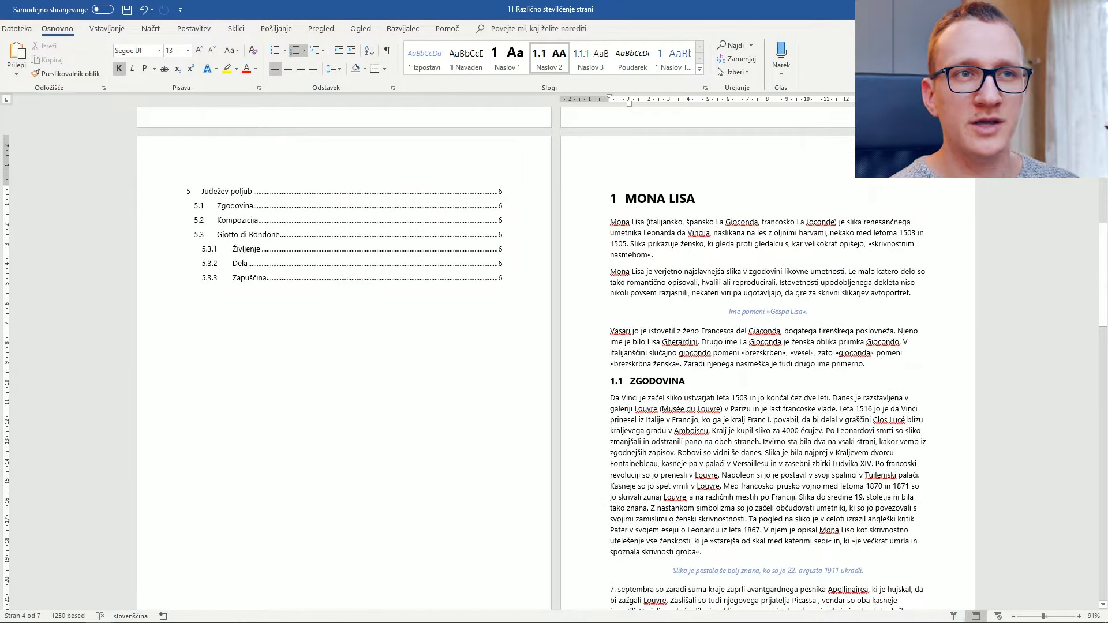
{"action": "scroll", "coordinate": [764, 542], "scroll_direction": "down", "scroll_amount": 5}
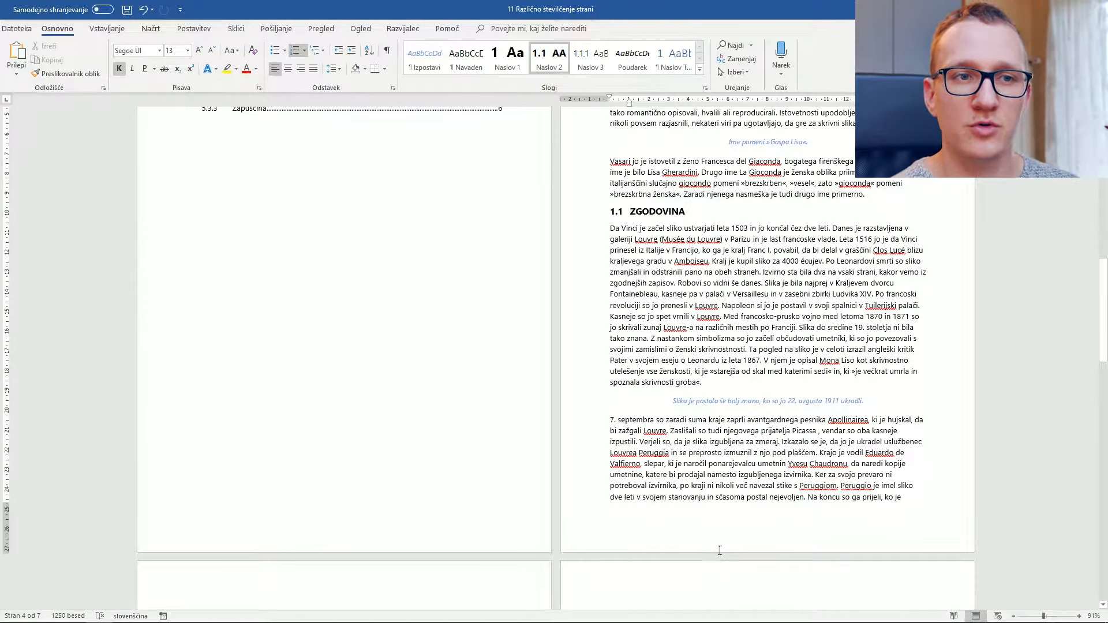
{"action": "double_click", "coordinate": [722, 527]}
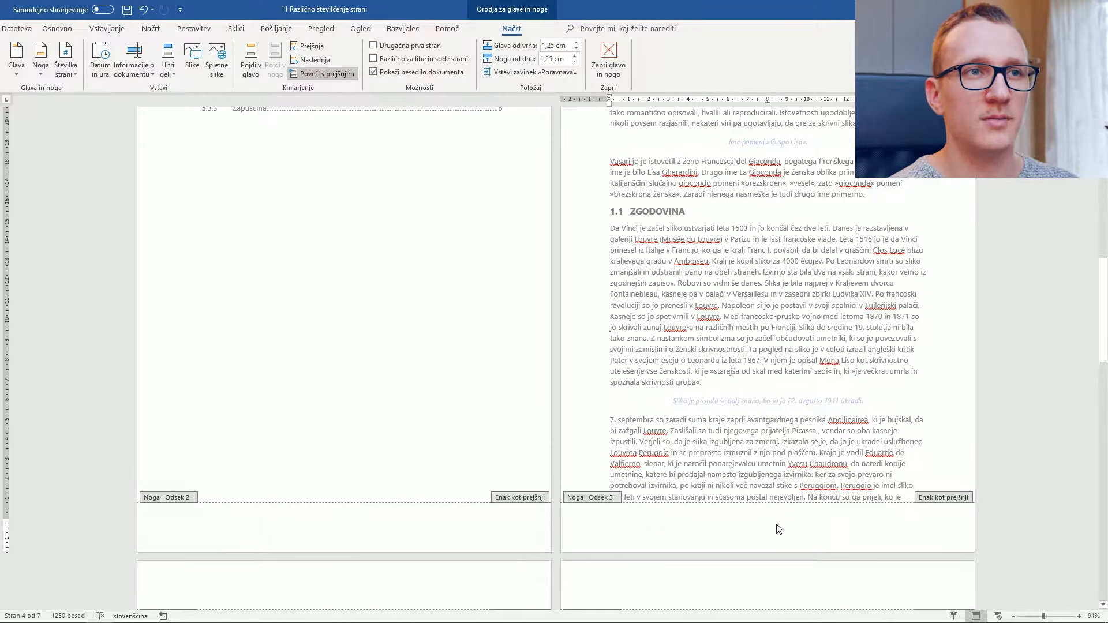
Step: Examine the section labels and link indicators in the footers of the cover, table of contents and main text pages
{"action": "scroll", "coordinate": [782, 523], "scroll_direction": "up", "scroll_amount": 15}
{"action": "scroll", "coordinate": [783, 532], "scroll_direction": "up", "scroll_amount": 3}
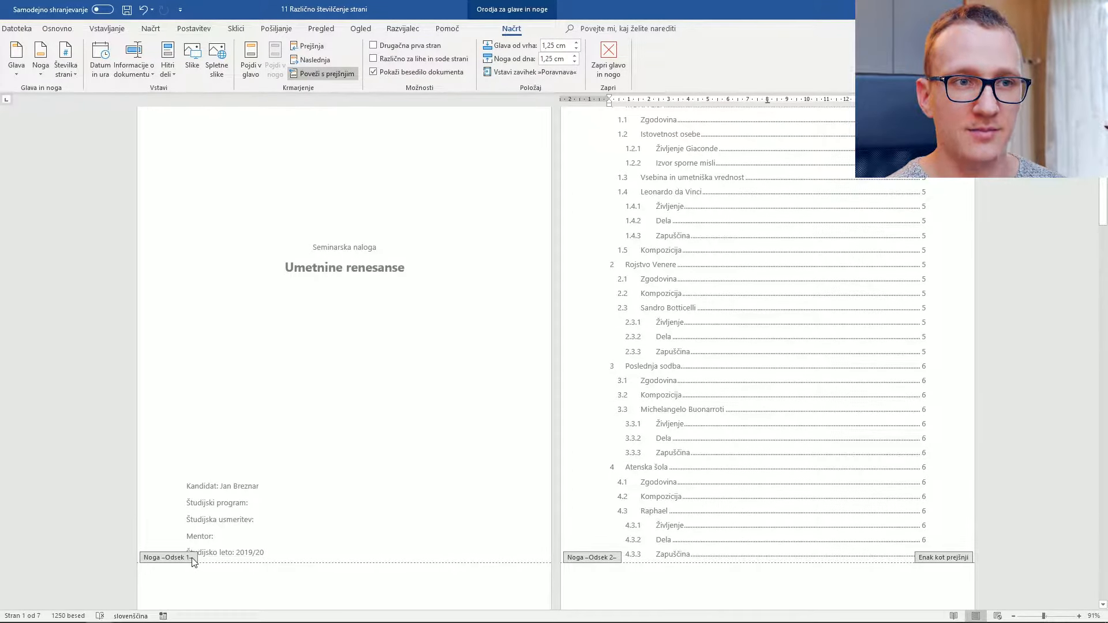
{"action": "scroll", "coordinate": [613, 472], "scroll_direction": "down", "scroll_amount": 3}
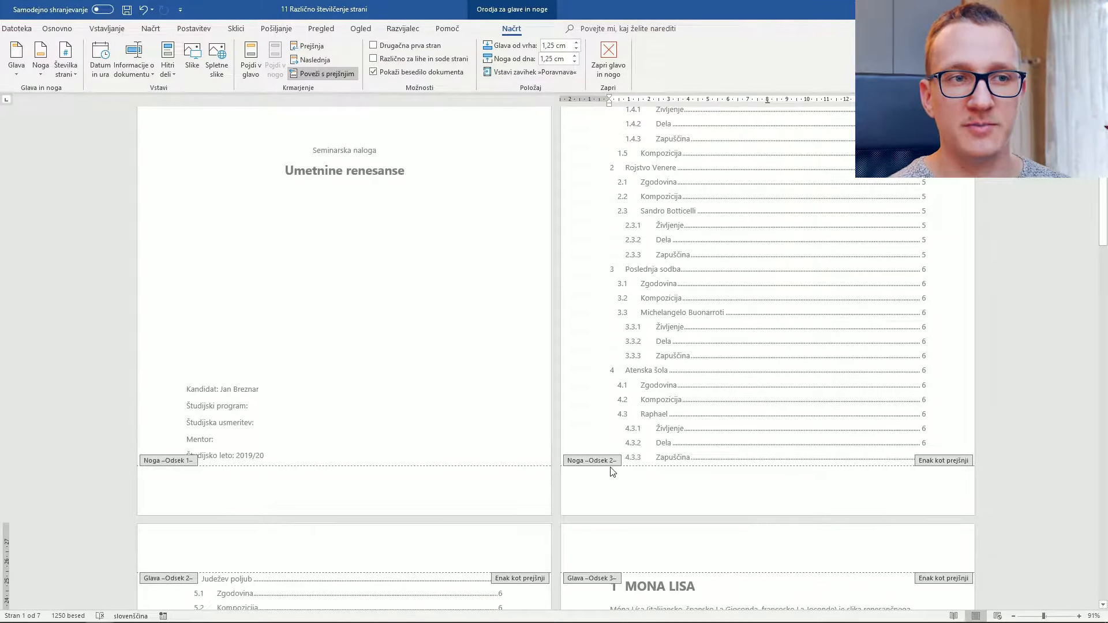
{"action": "scroll", "coordinate": [612, 472], "scroll_direction": "down", "scroll_amount": 6}
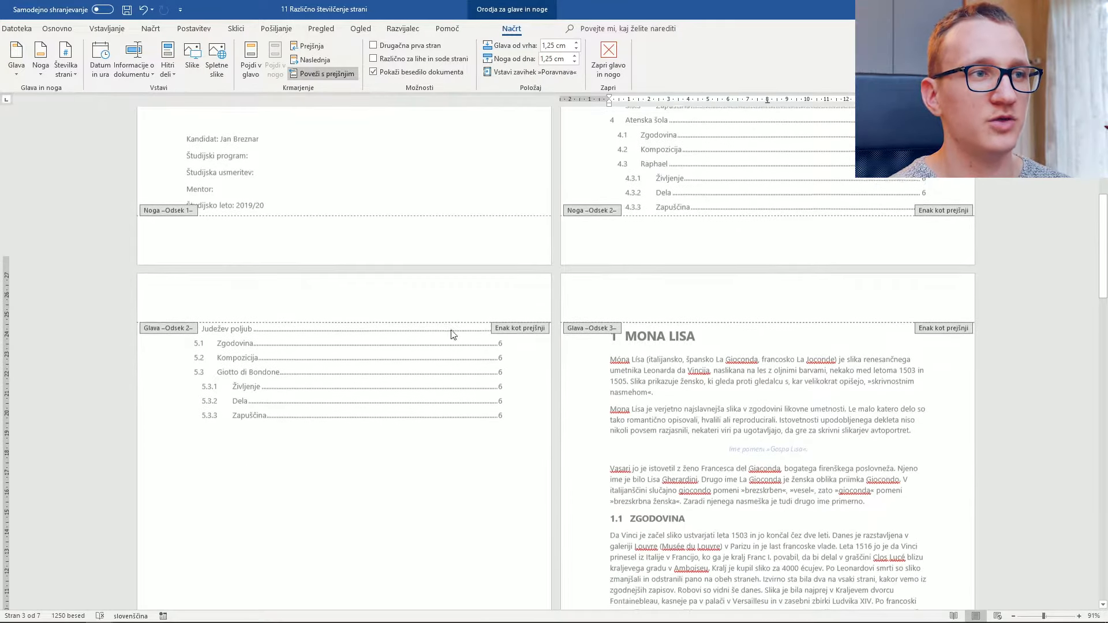
{"action": "scroll", "coordinate": [453, 335], "scroll_direction": "down", "scroll_amount": 2}
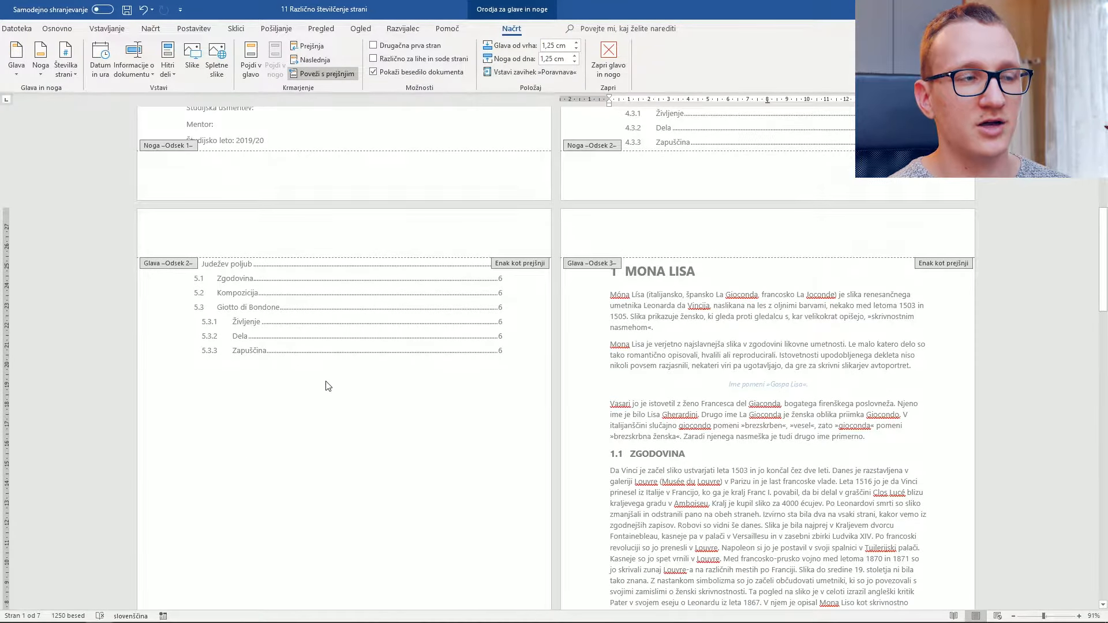
{"action": "scroll", "coordinate": [328, 386], "scroll_direction": "down", "scroll_amount": 6}
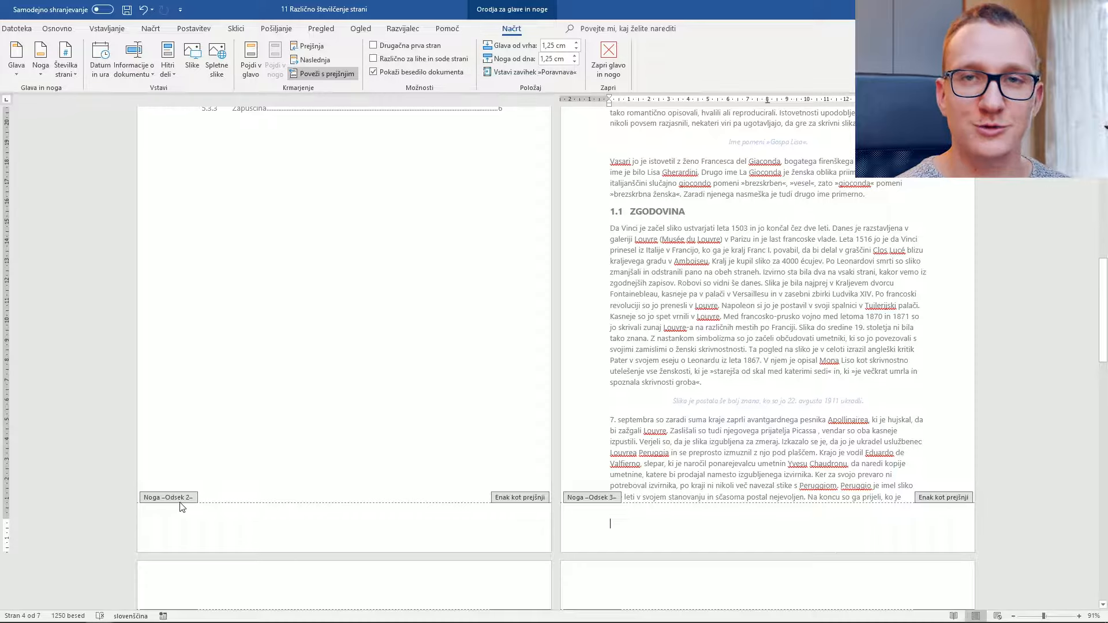
{"action": "scroll", "coordinate": [248, 421], "scroll_direction": "up", "scroll_amount": 3}
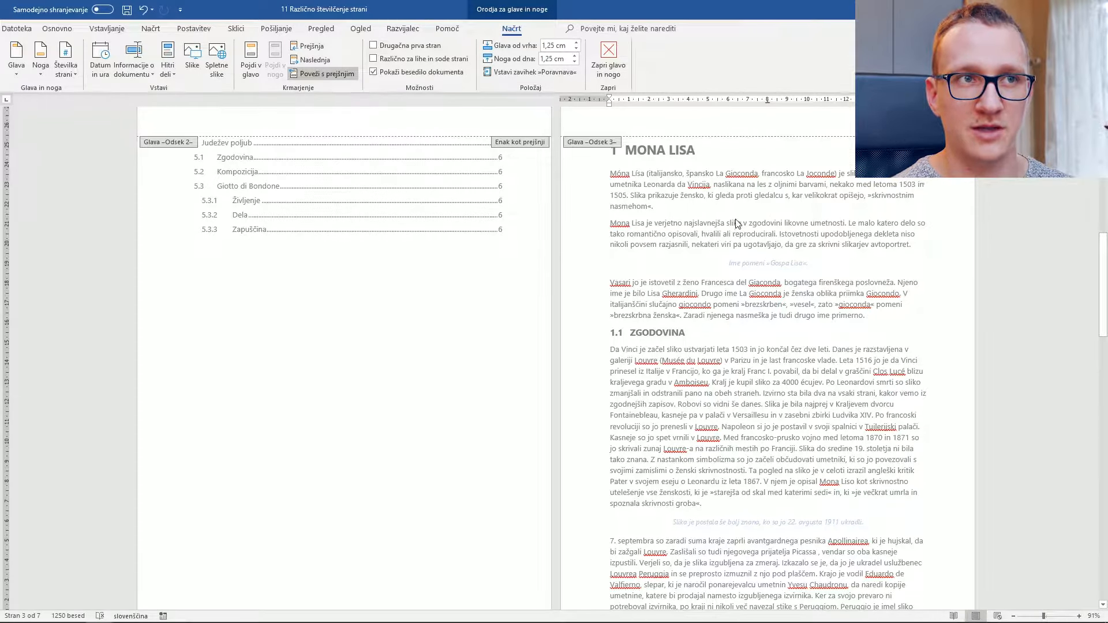
{"action": "scroll", "coordinate": [578, 125], "scroll_direction": "down", "scroll_amount": 4}
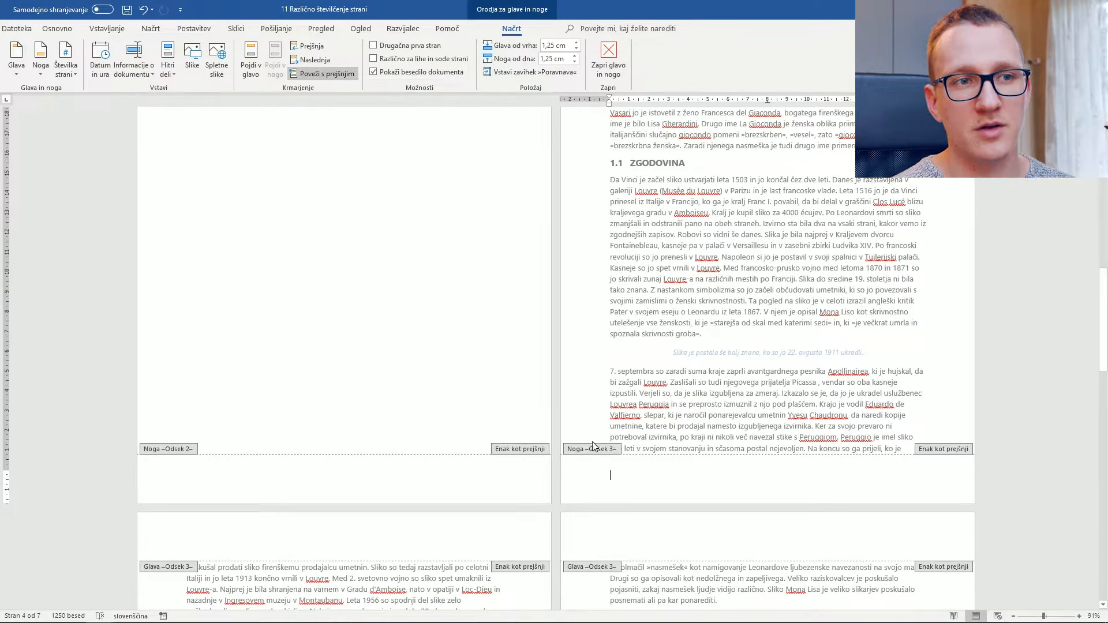
{"action": "scroll", "coordinate": [732, 381], "scroll_direction": "down", "scroll_amount": 2}
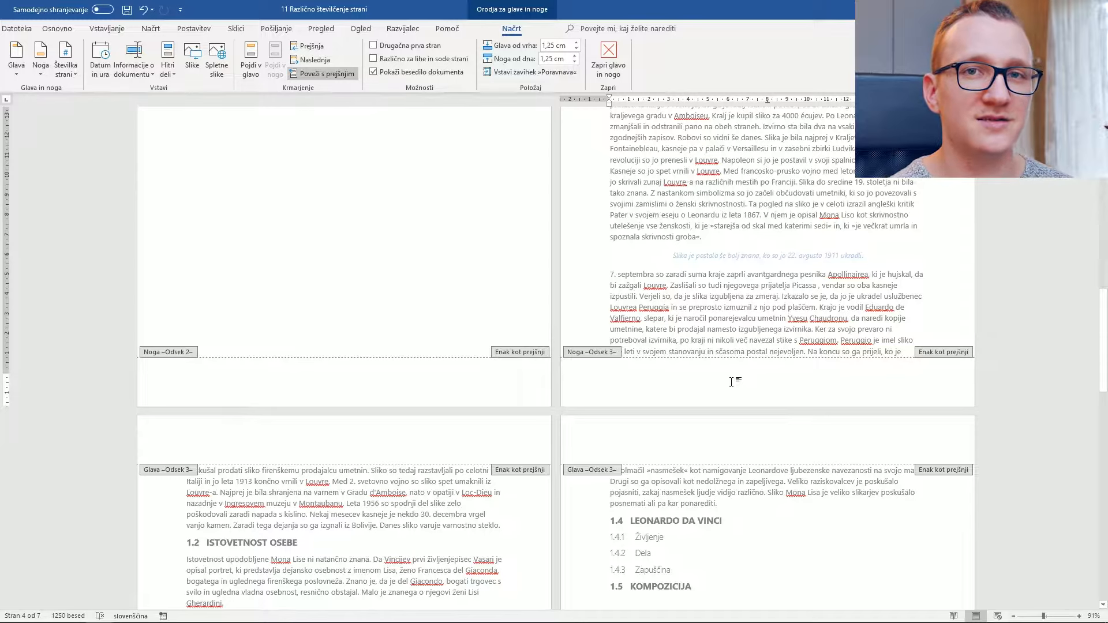
{"action": "scroll", "coordinate": [731, 381], "scroll_direction": "up", "scroll_amount": 10}
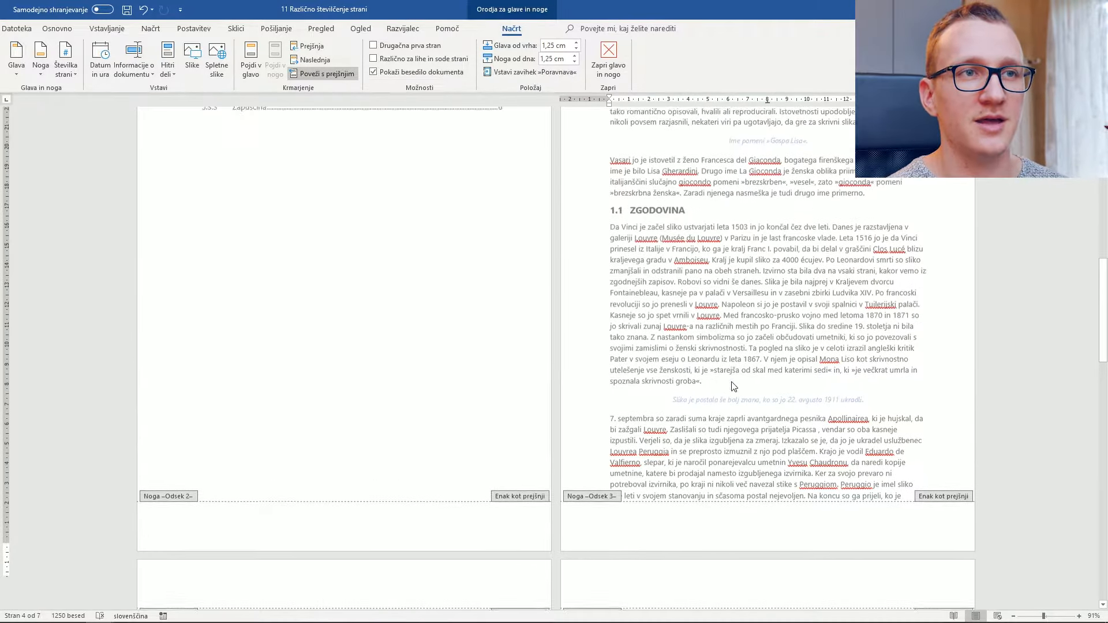
Step: Unlink the section 2 footer on the table of contents page from the previous section, and compare it with that section's header
{"action": "scroll", "coordinate": [732, 382], "scroll_direction": "up", "scroll_amount": 2}
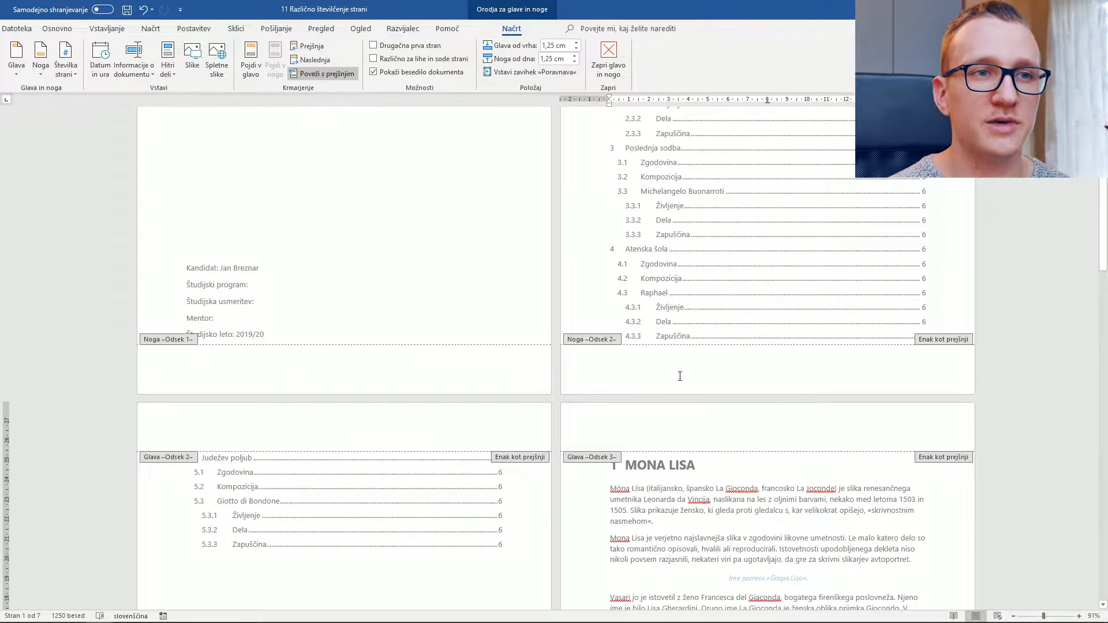
{"action": "left_click", "coordinate": [681, 373]}
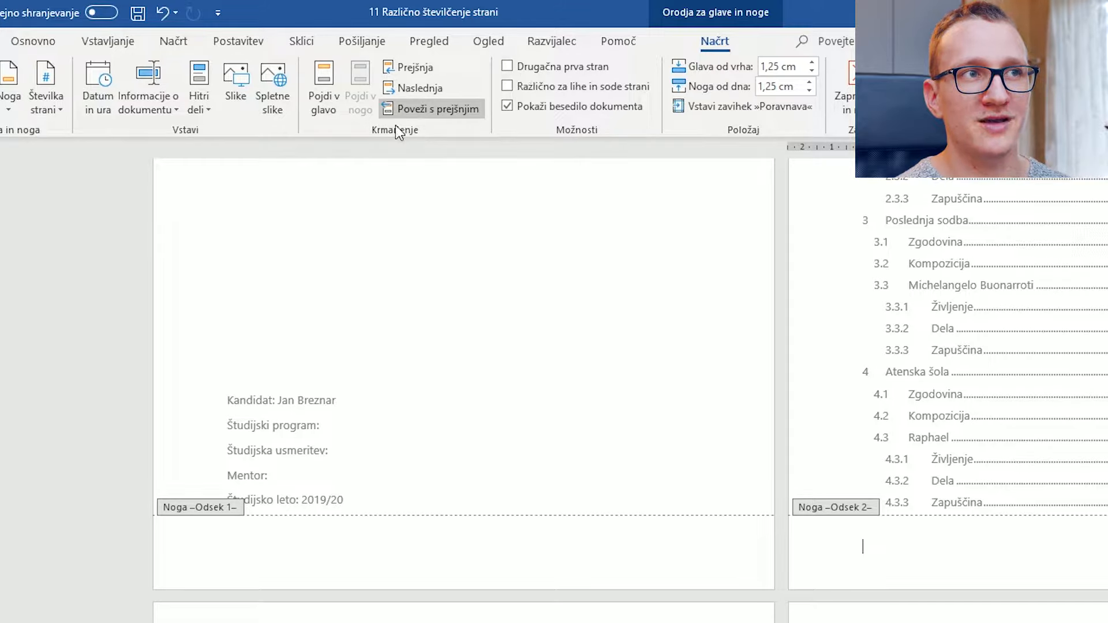
{"action": "left_click", "coordinate": [469, 109]}
{"action": "scroll", "coordinate": [503, 355], "scroll_direction": "up", "scroll_amount": 5}
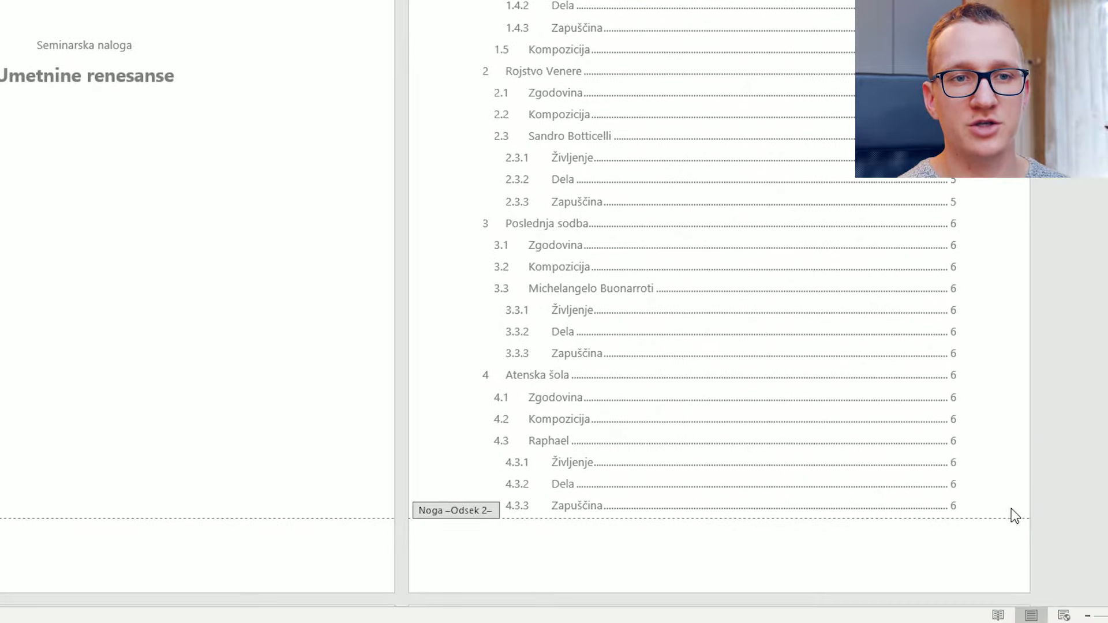
{"action": "scroll", "coordinate": [996, 542], "scroll_direction": "up", "scroll_amount": 3}
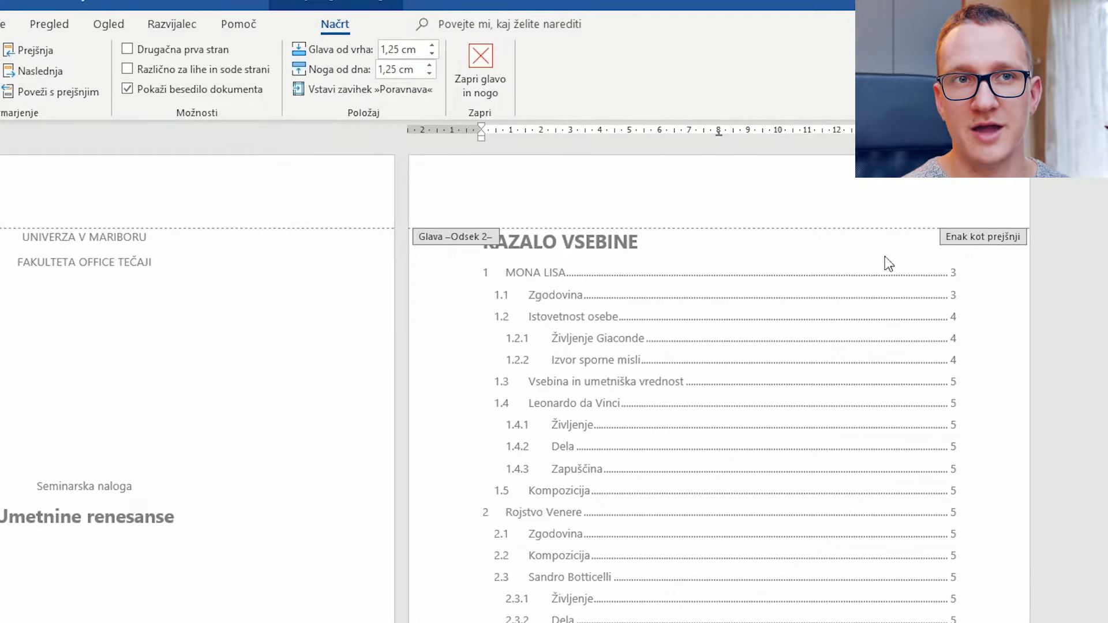
{"action": "scroll", "coordinate": [664, 528], "scroll_direction": "down", "scroll_amount": 2}
{"action": "scroll", "coordinate": [663, 527], "scroll_direction": "up", "scroll_amount": 2}
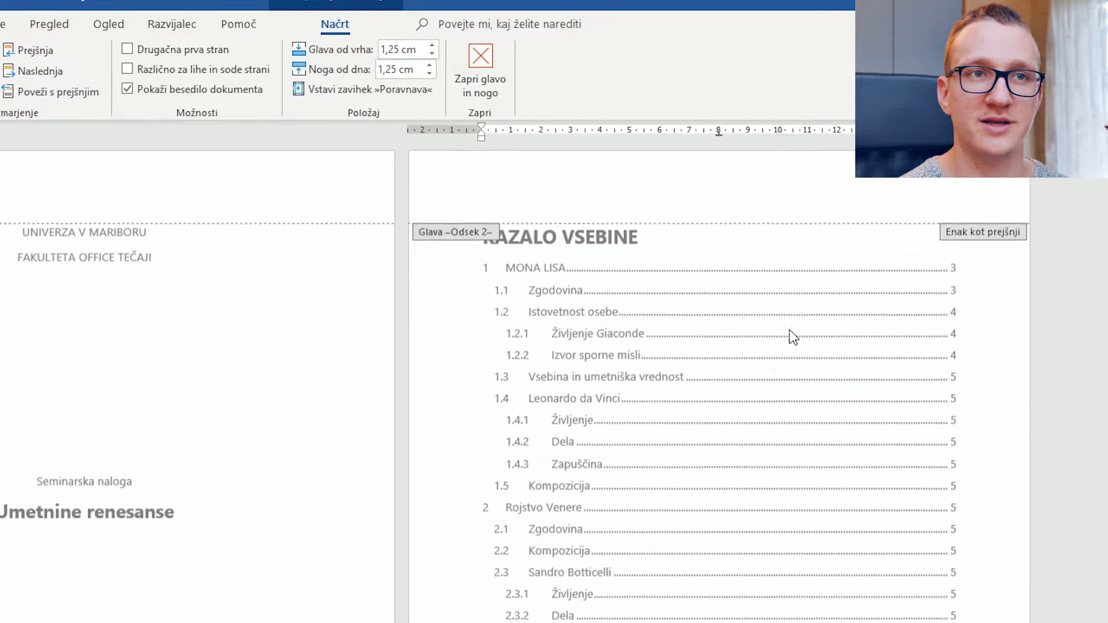
{"action": "scroll", "coordinate": [127, 366], "scroll_direction": "down", "scroll_amount": 5}
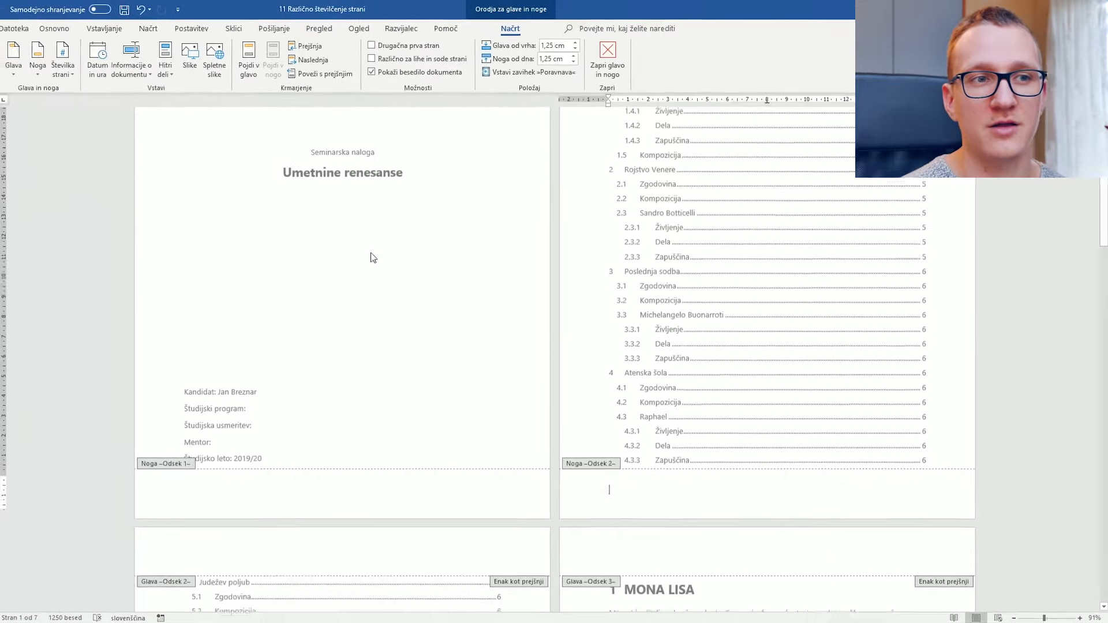
{"action": "left_click", "coordinate": [660, 479]}
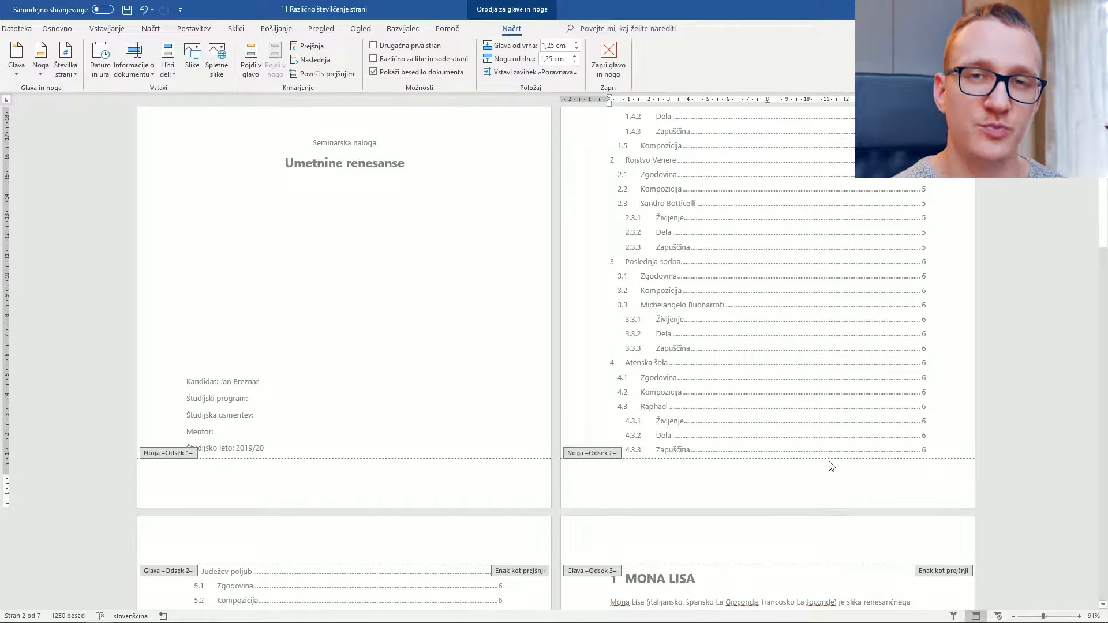
Step: Unlink the section 3 footer on the first MONA LISA page from the previous section, and return to the opening pages
{"action": "scroll", "coordinate": [831, 467], "scroll_direction": "down", "scroll_amount": 8}
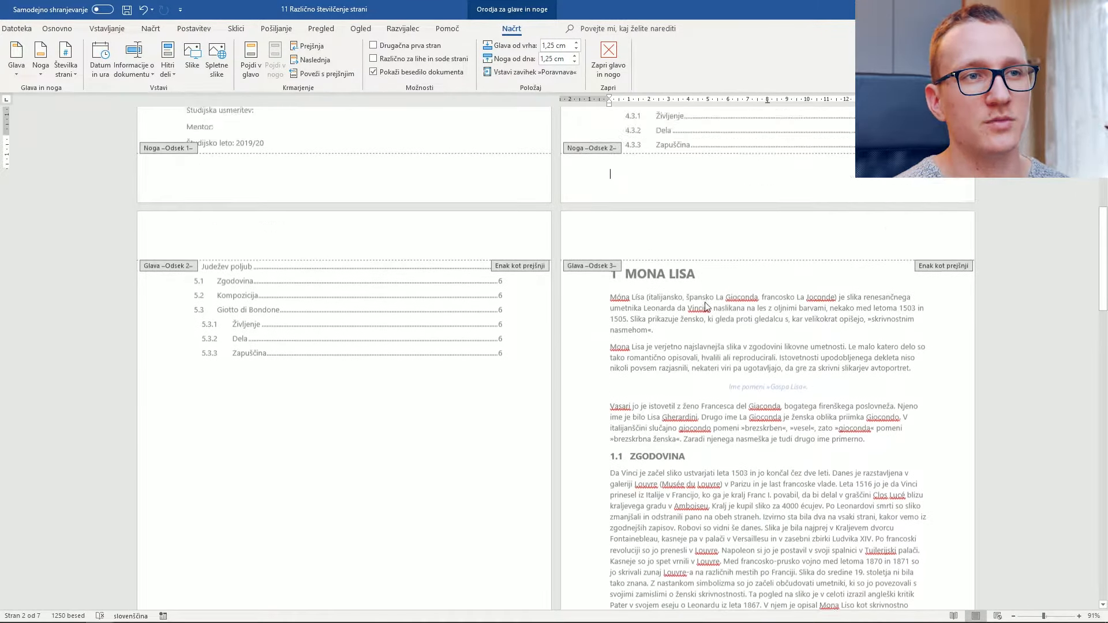
{"action": "scroll", "coordinate": [706, 306], "scroll_direction": "down", "scroll_amount": 7}
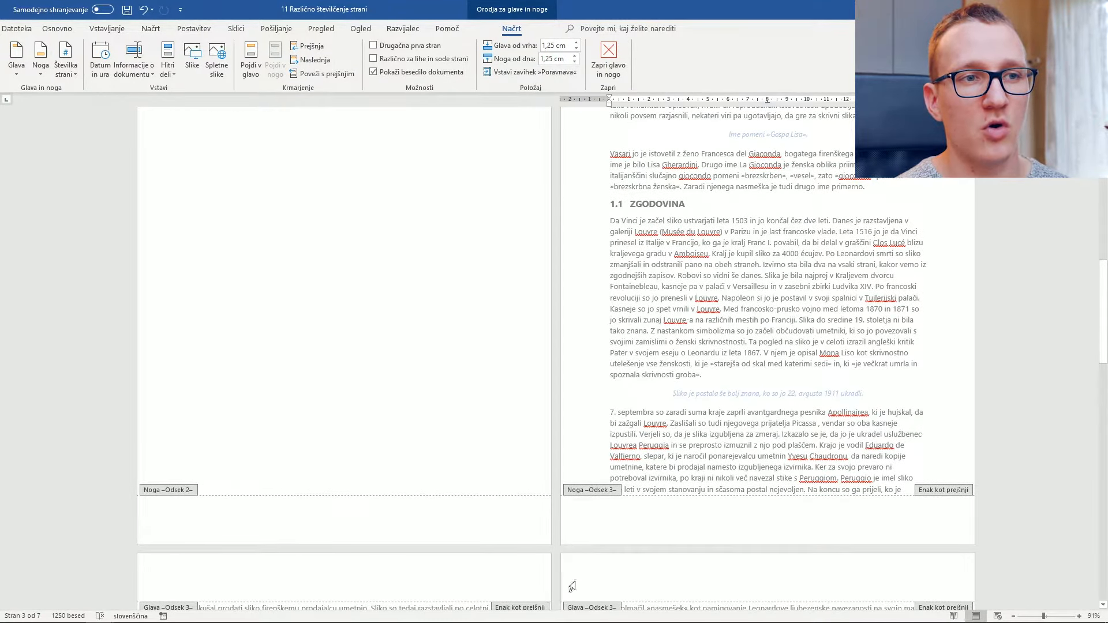
{"action": "left_click", "coordinate": [636, 521]}
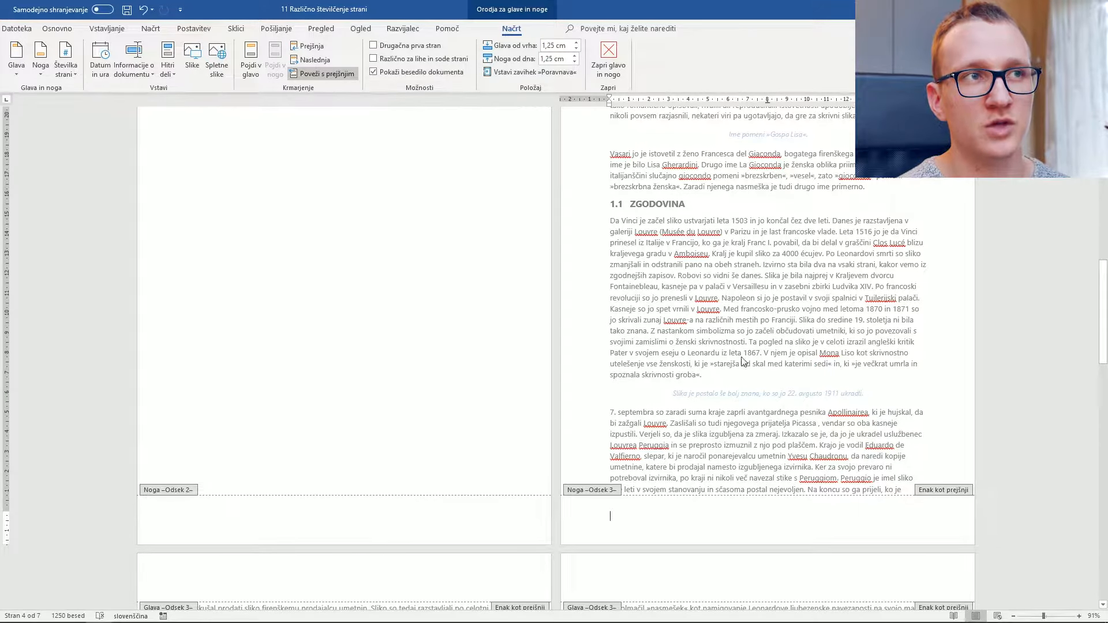
{"action": "left_click", "coordinate": [333, 77]}
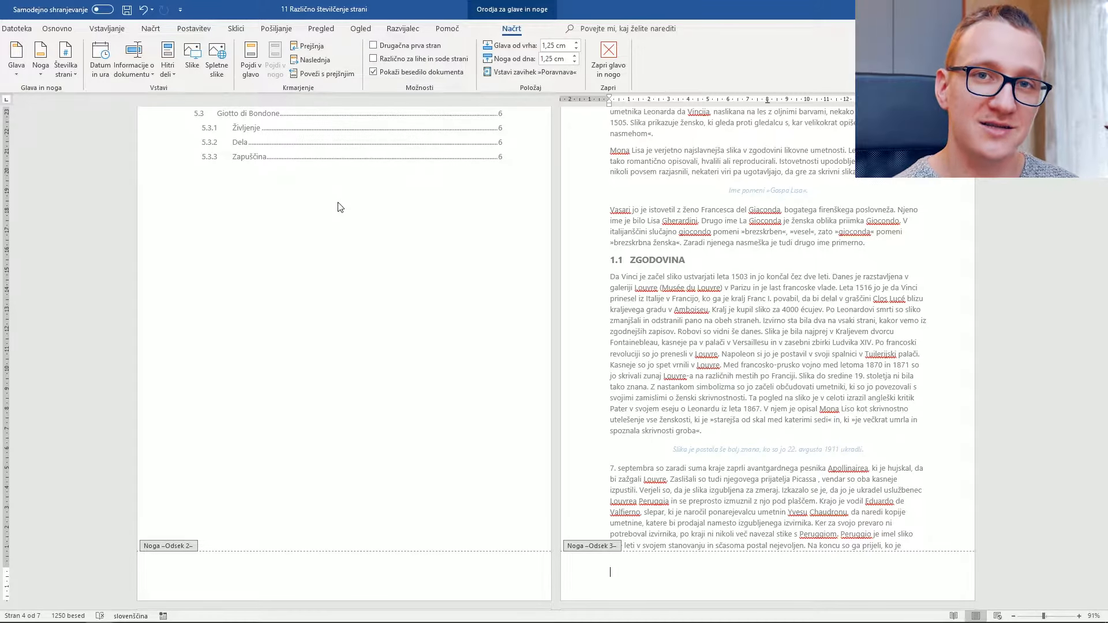
{"action": "scroll", "coordinate": [600, 393], "scroll_direction": "up", "scroll_amount": 5}
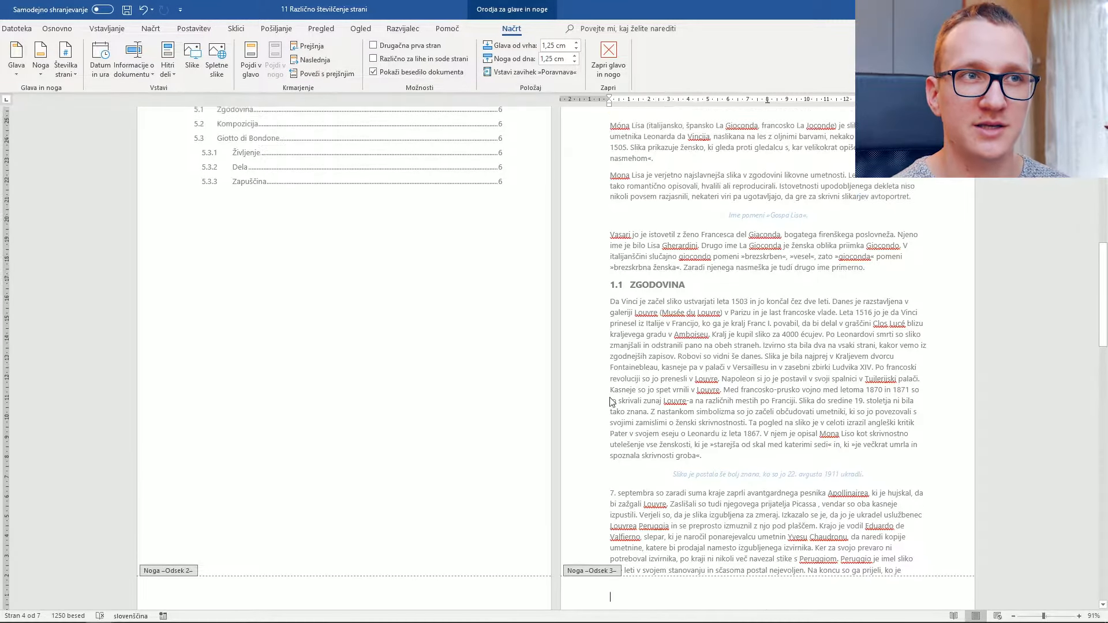
{"action": "scroll", "coordinate": [669, 439], "scroll_direction": "up", "scroll_amount": 12}
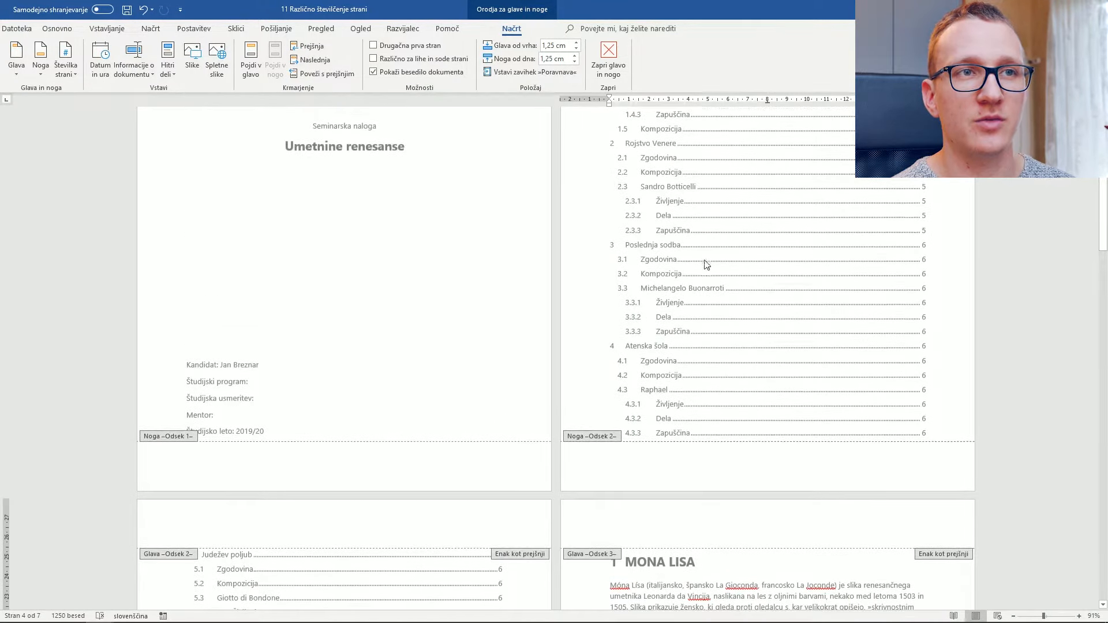
Step: Set the section 2 page number format on the table of contents page to i, ii, iii, starting at i
{"action": "scroll", "coordinate": [728, 225], "scroll_direction": "down", "scroll_amount": 5}
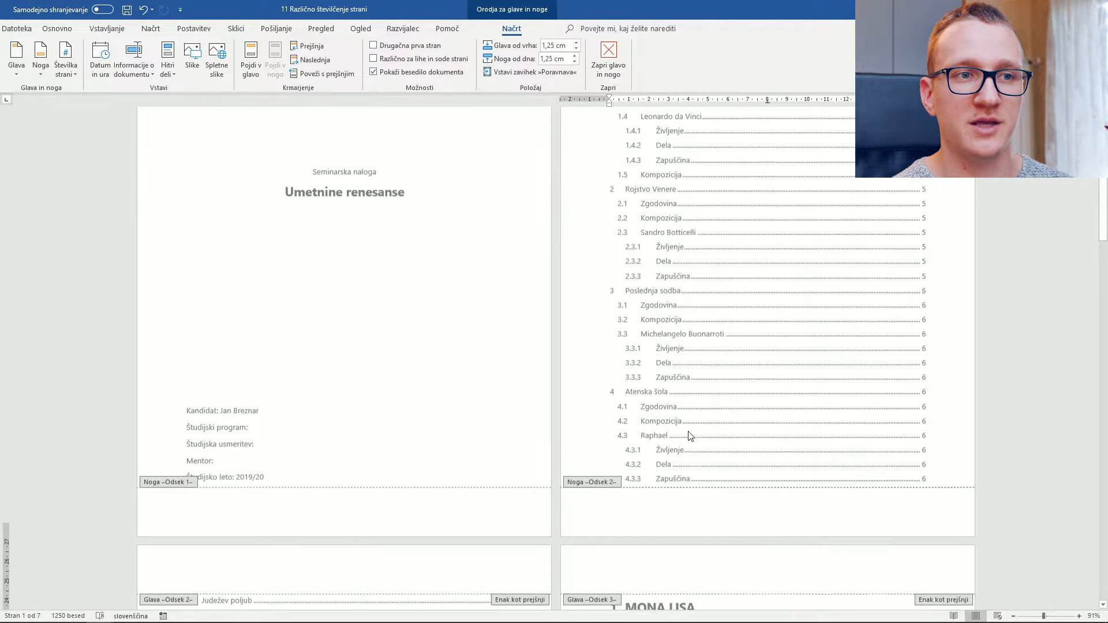
{"action": "left_click", "coordinate": [597, 463]}
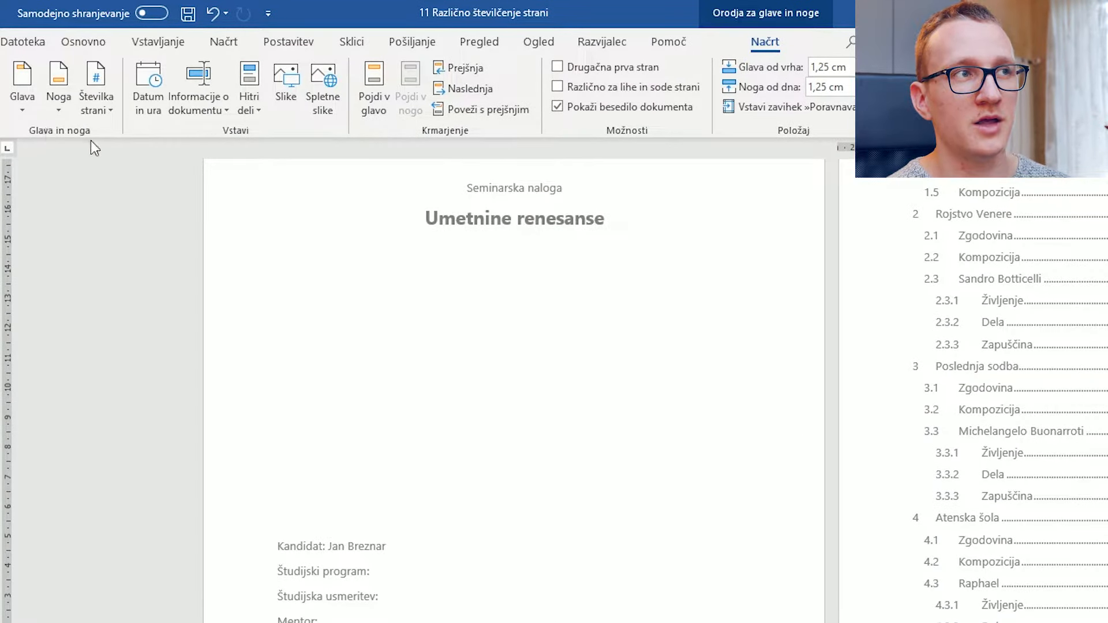
{"action": "left_click", "coordinate": [110, 90]}
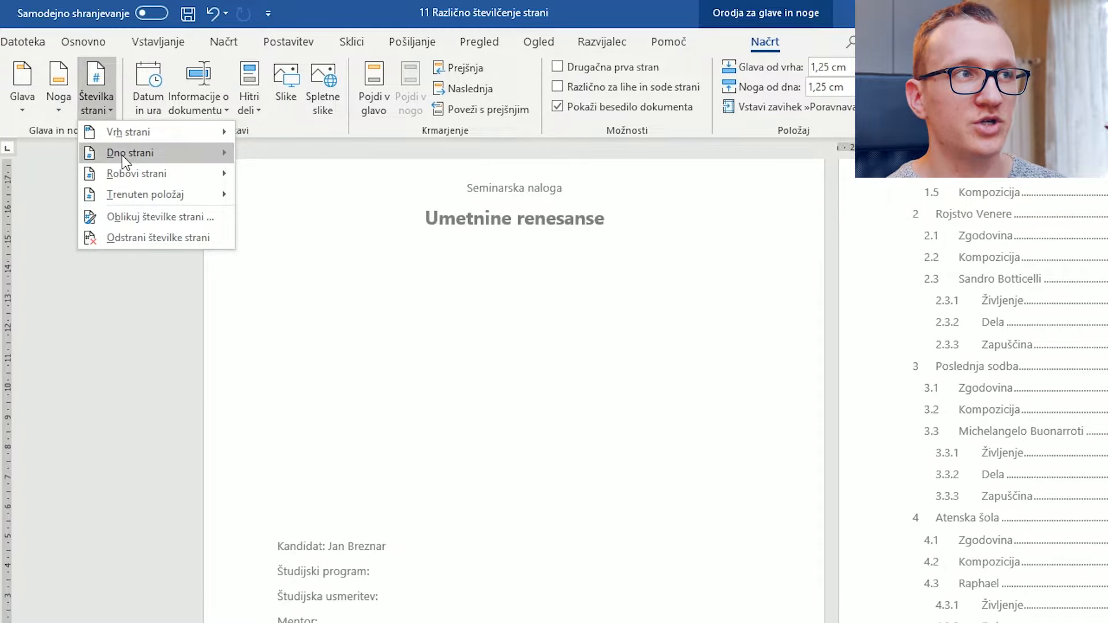
{"action": "mouse_move", "coordinate": [122, 155]}
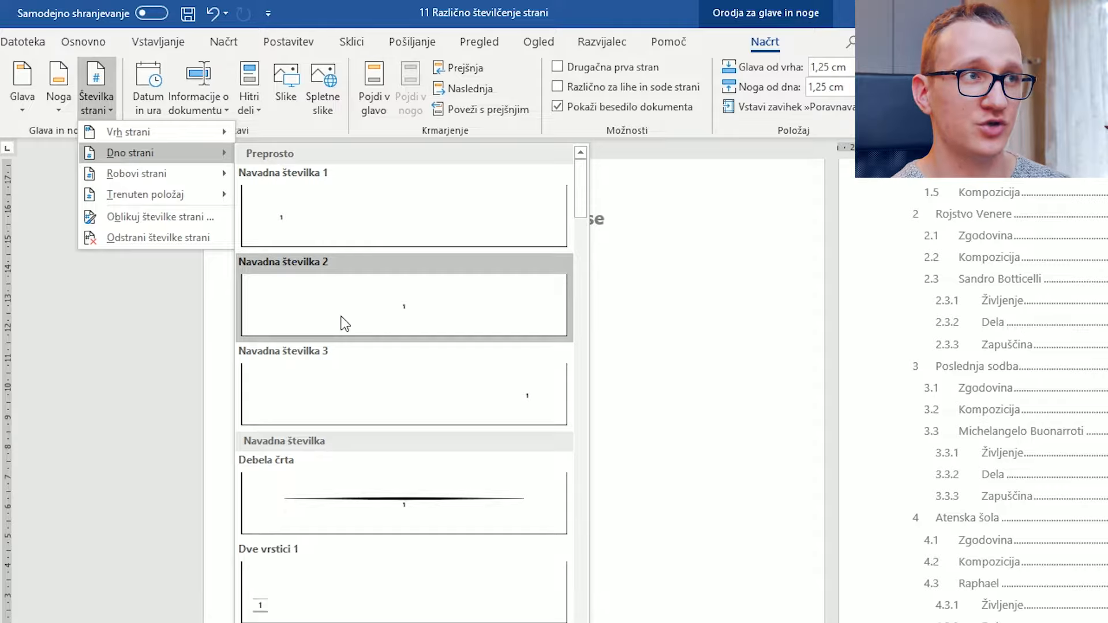
{"action": "left_click", "coordinate": [202, 217]}
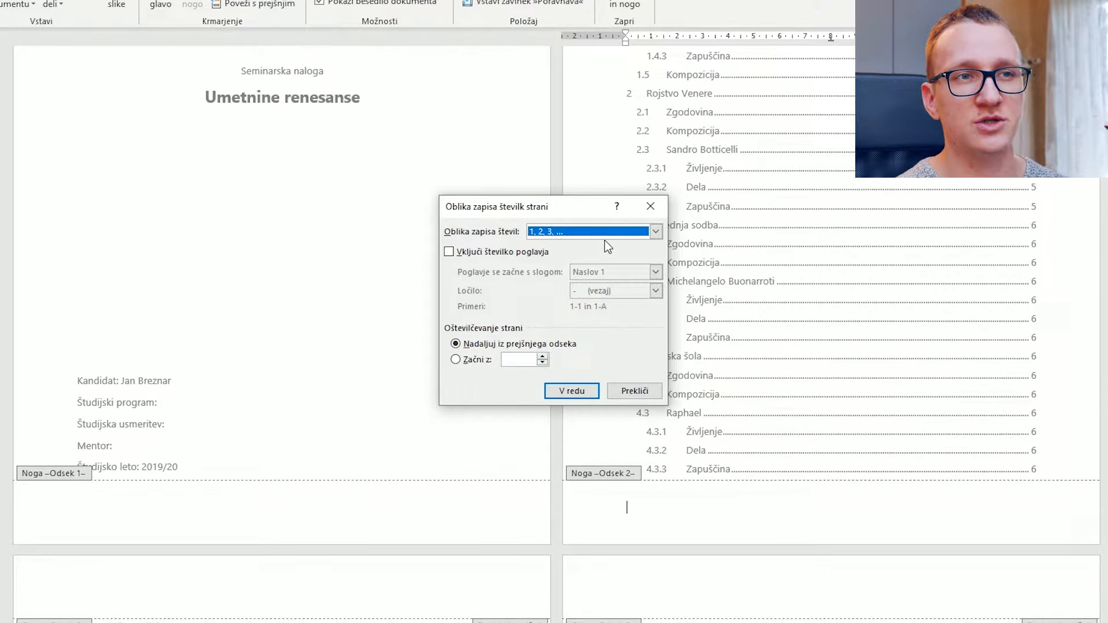
{"action": "left_click", "coordinate": [656, 232]}
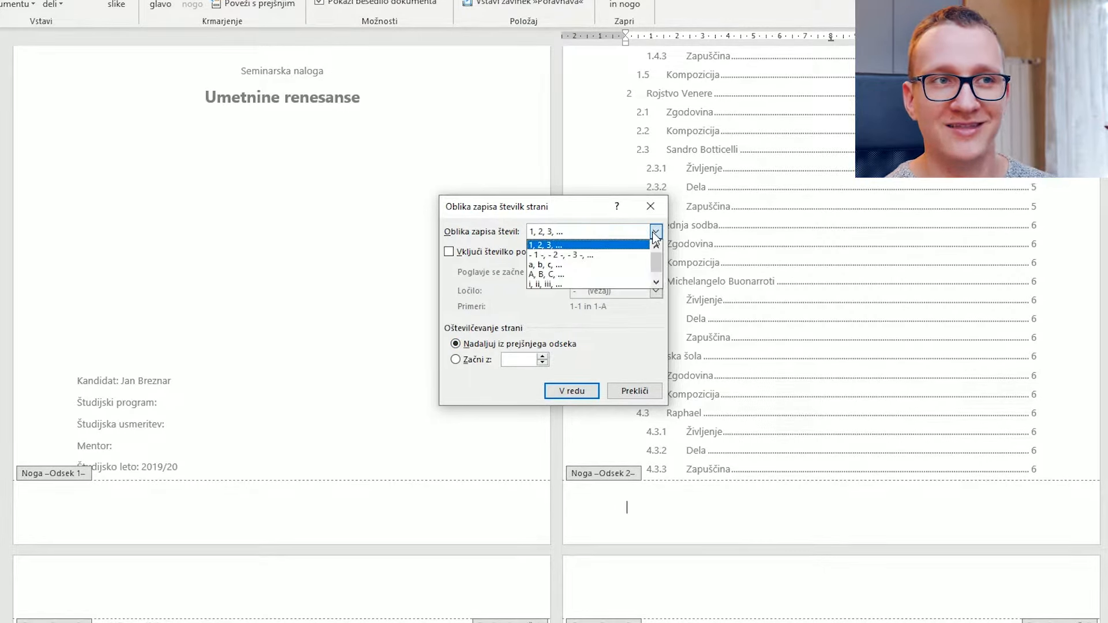
{"action": "left_click", "coordinate": [638, 284]}
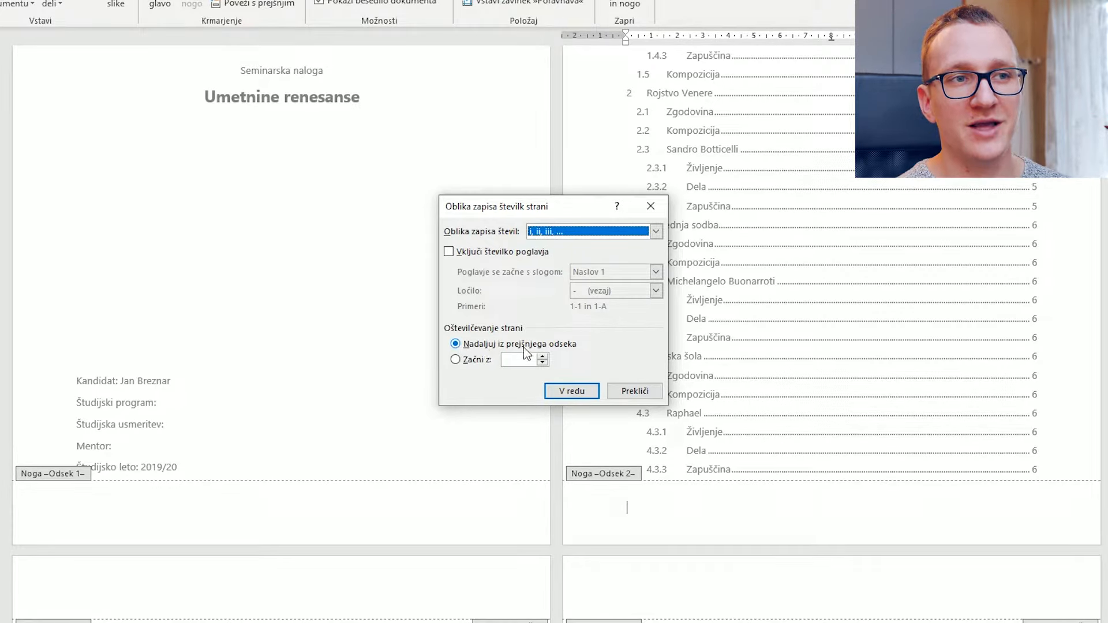
{"action": "left_click", "coordinate": [566, 345]}
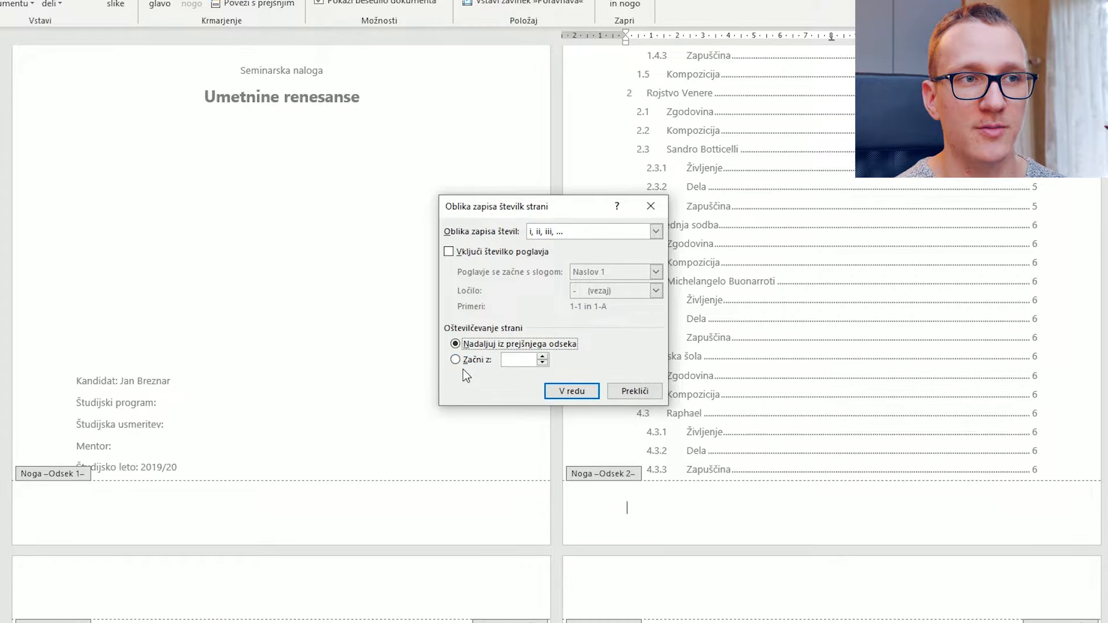
{"action": "left_click", "coordinate": [455, 359]}
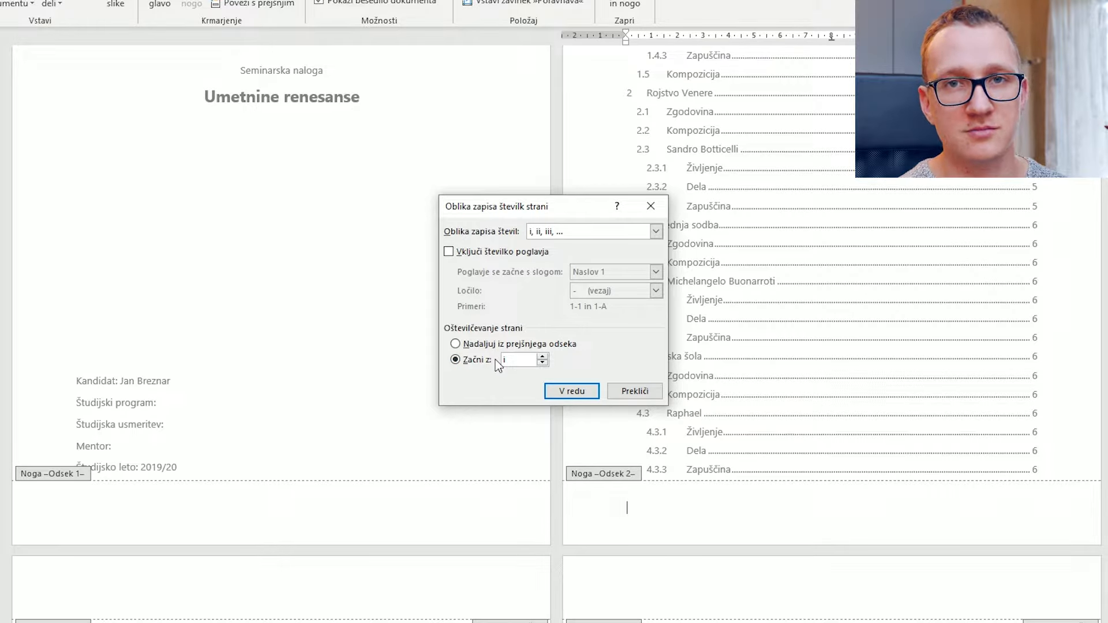
{"action": "left_click", "coordinate": [573, 392]}
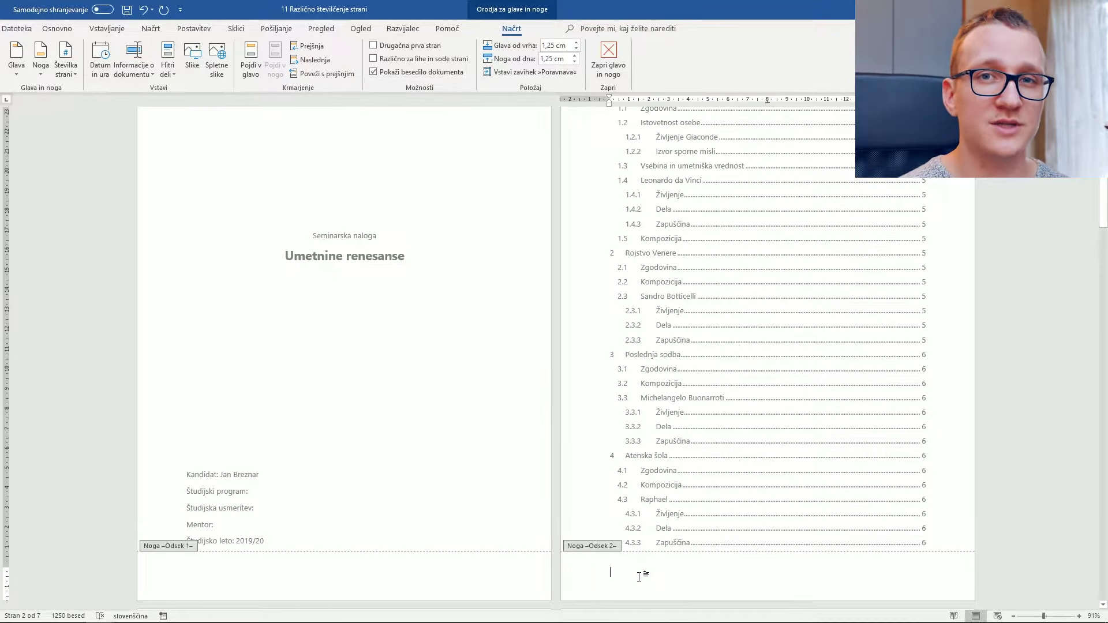
Step: Insert the centred Navadna številka 2 page number at the bottom of the section 2 table of contents pages
{"action": "left_click", "coordinate": [63, 69]}
{"action": "mouse_move", "coordinate": [100, 109]}
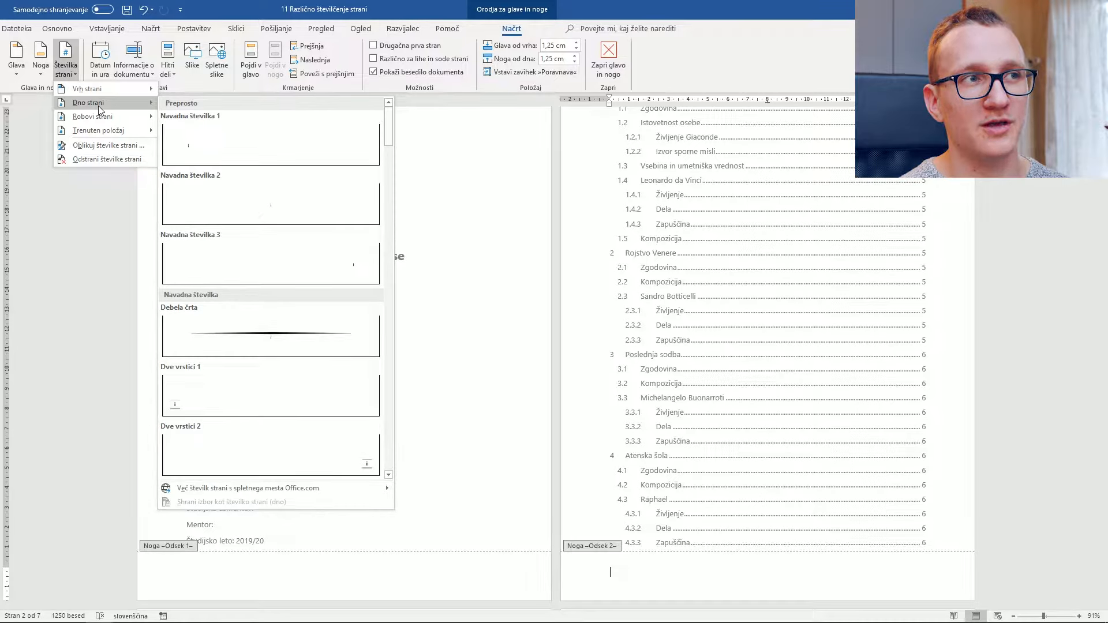
{"action": "left_click", "coordinate": [66, 230]}
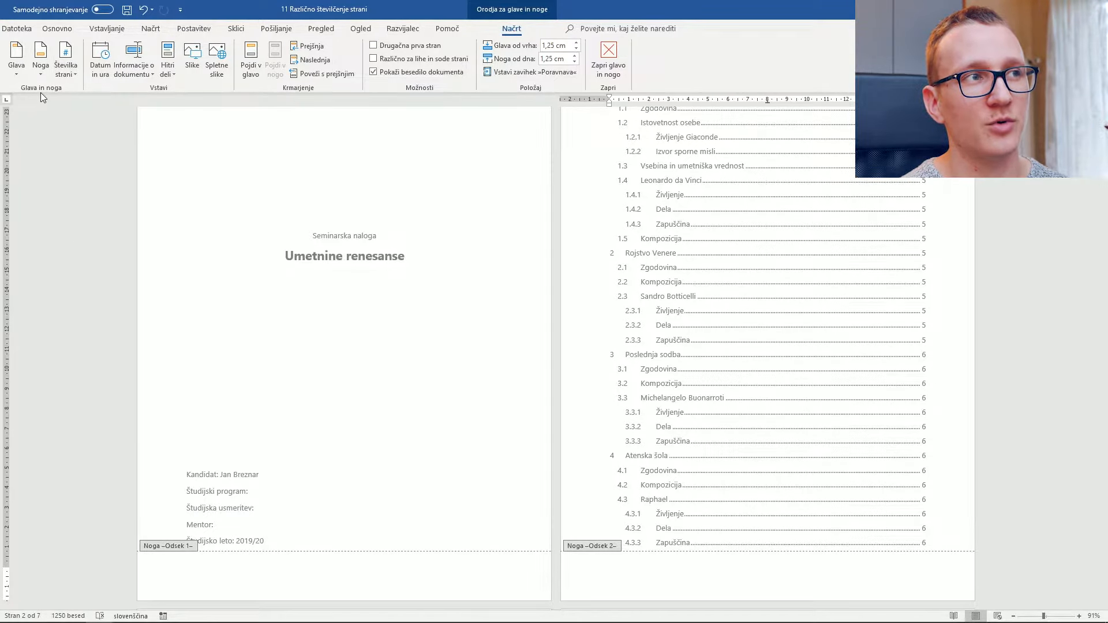
{"action": "left_click", "coordinate": [58, 75]}
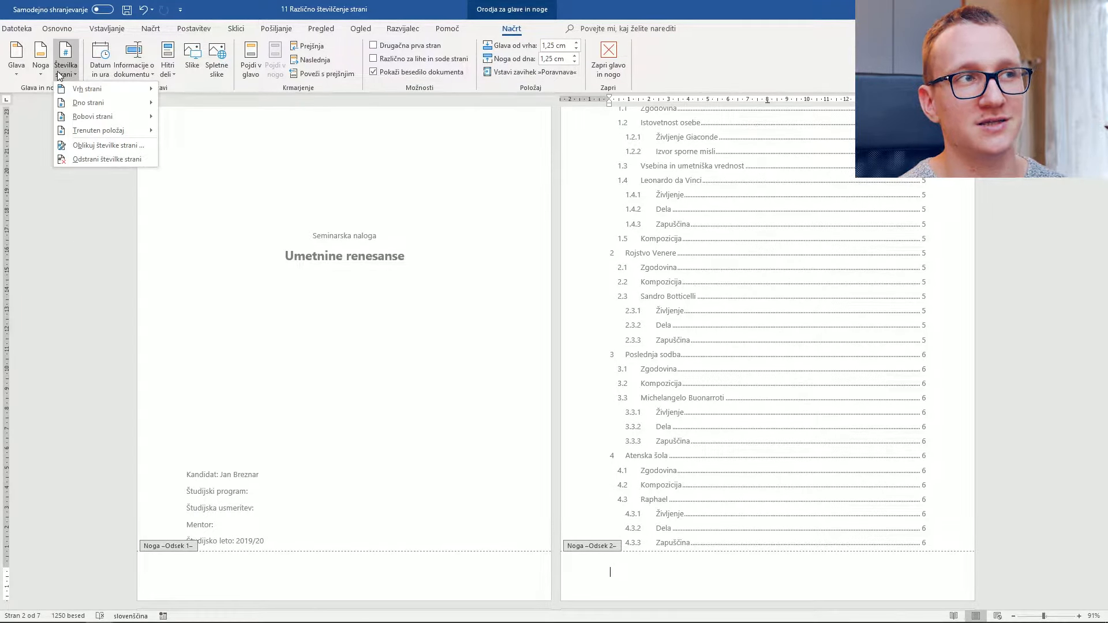
{"action": "mouse_move", "coordinate": [109, 102]}
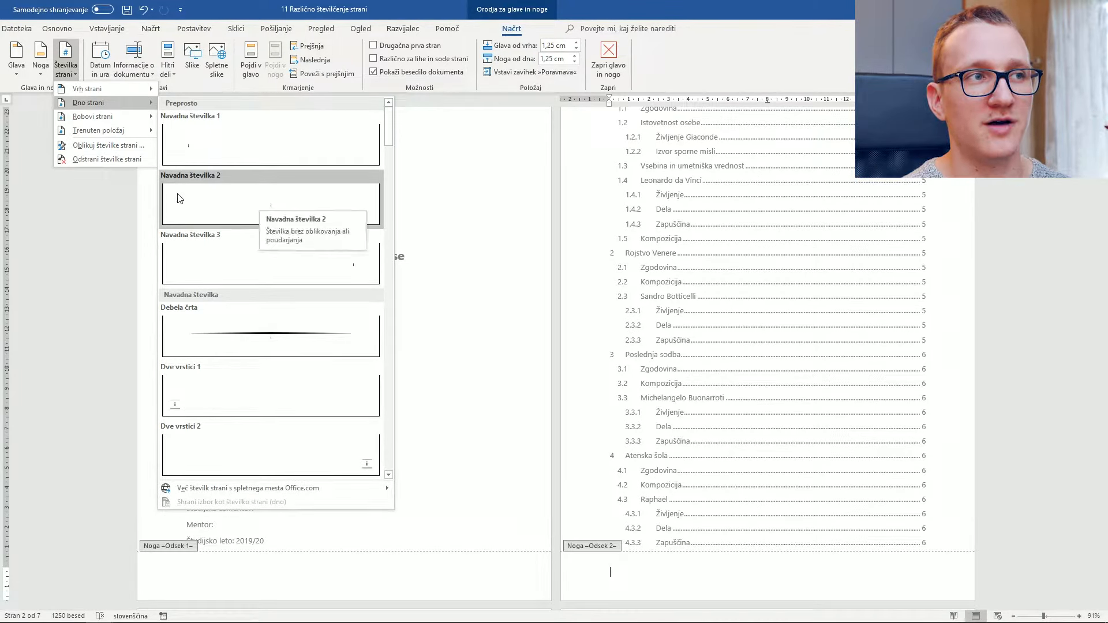
{"action": "left_click", "coordinate": [269, 213]}
{"action": "scroll", "coordinate": [380, 328], "scroll_direction": "down", "scroll_amount": 2}
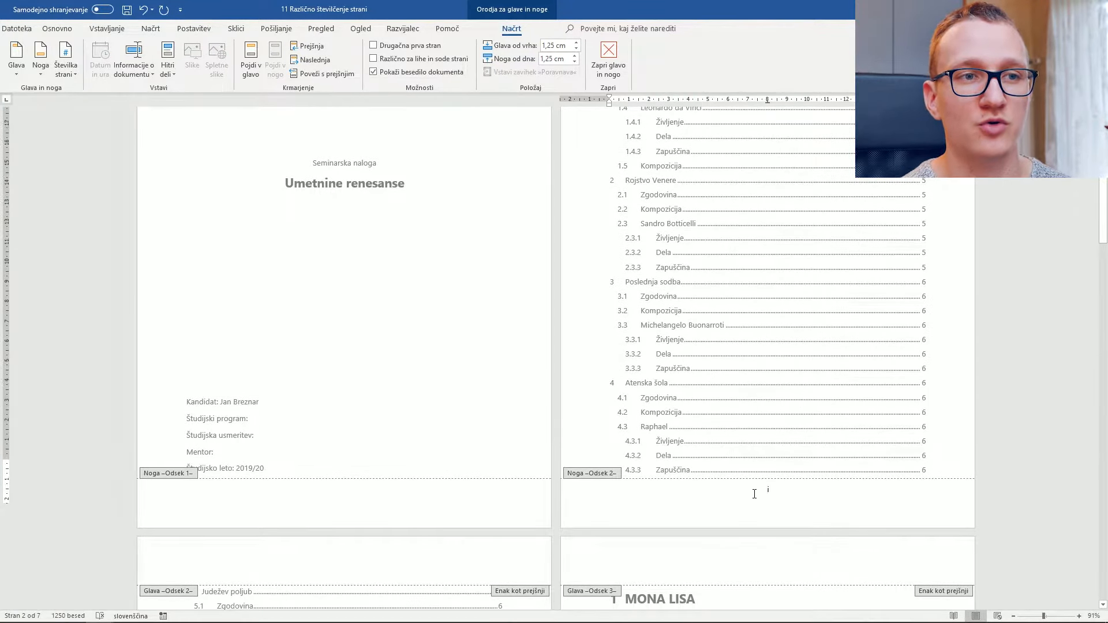
Step: Place the cursor in the empty section 3 footer on the first MONA LISA page
{"action": "scroll", "coordinate": [754, 564], "scroll_direction": "down", "scroll_amount": 5}
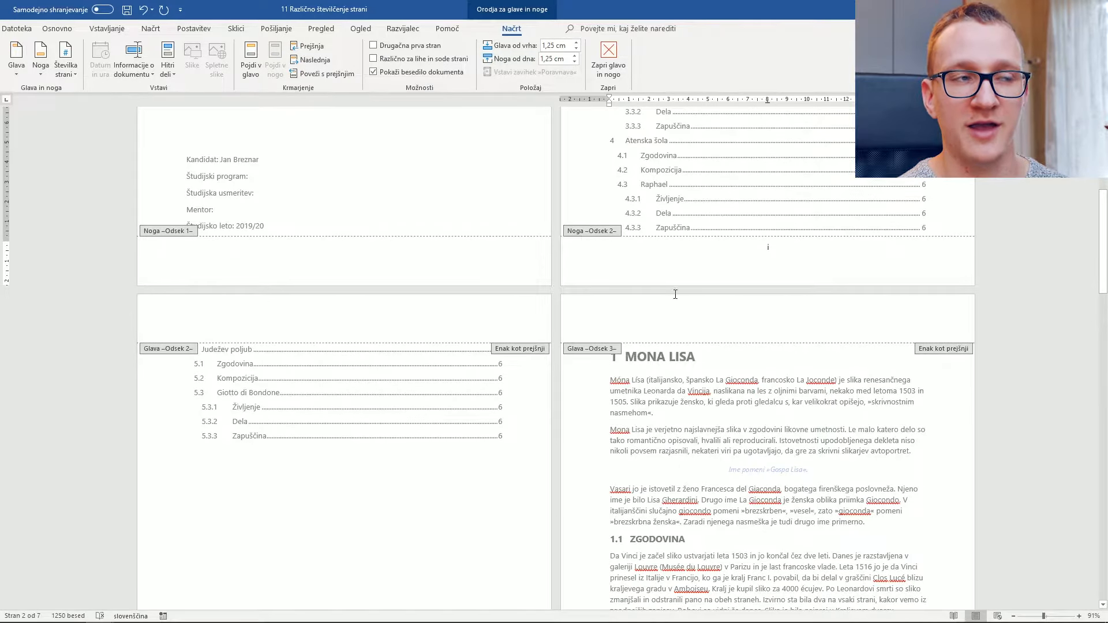
{"action": "scroll", "coordinate": [218, 314], "scroll_direction": "down", "scroll_amount": 7}
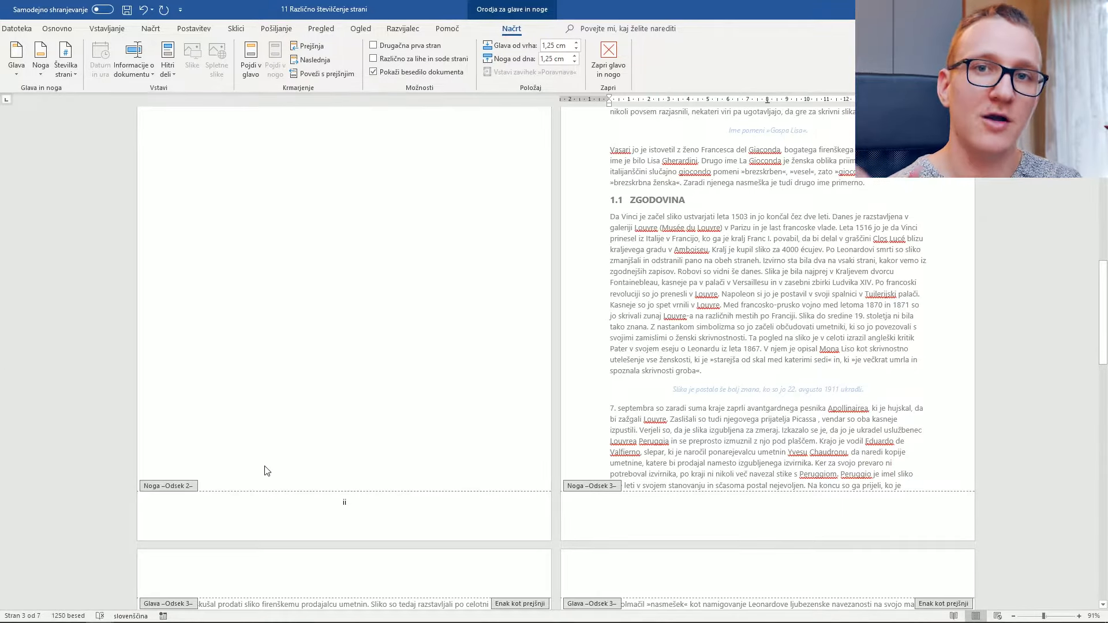
{"action": "left_click", "coordinate": [627, 512]}
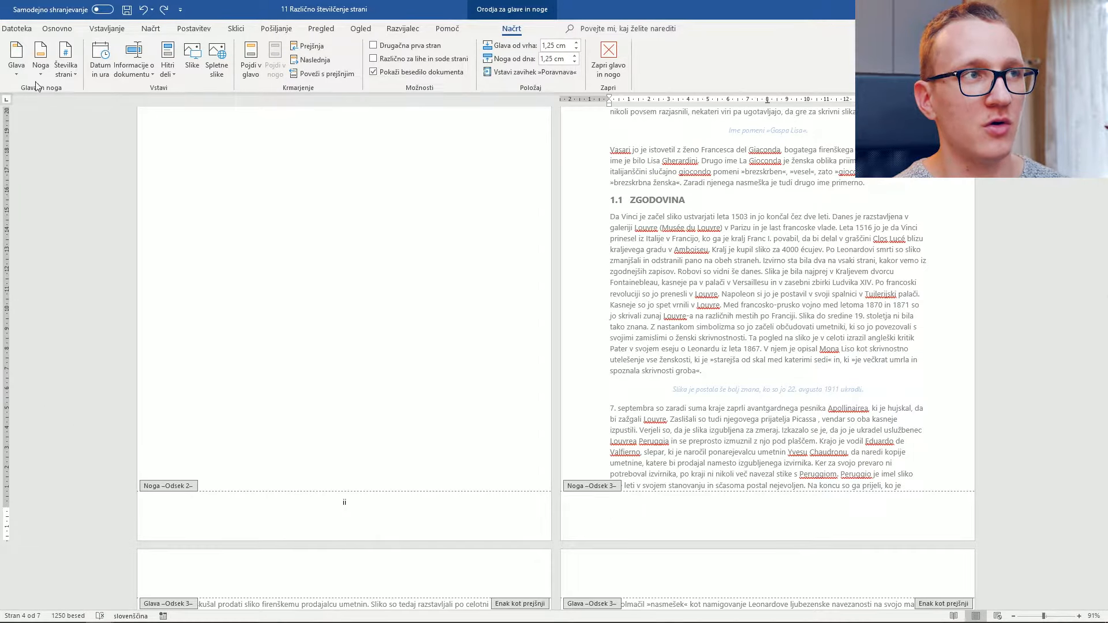
{"action": "left_click", "coordinate": [61, 73]}
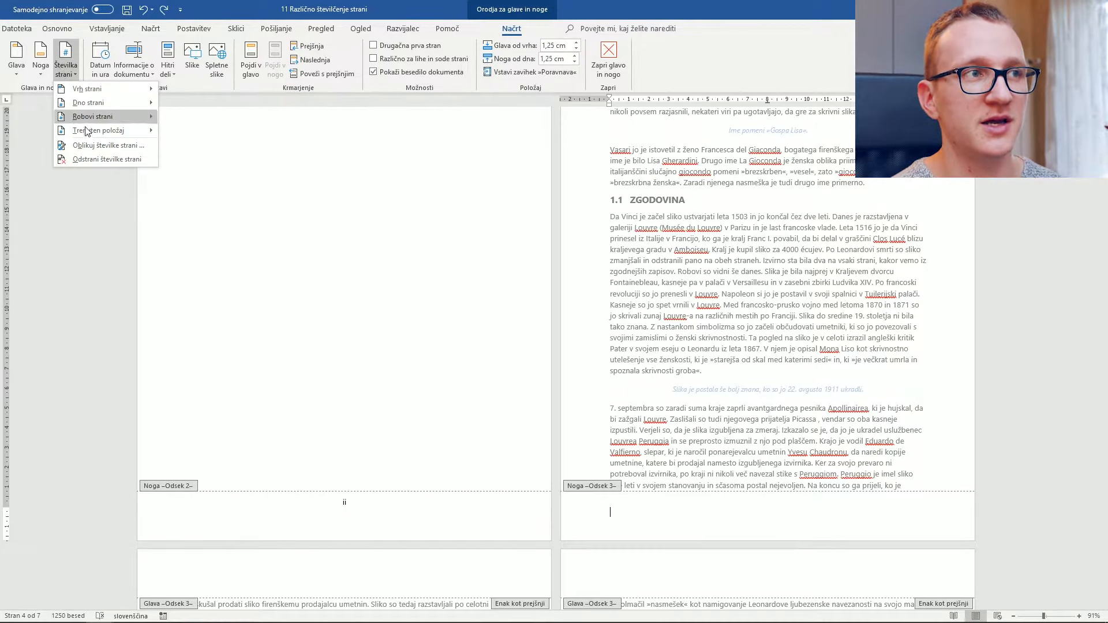
{"action": "left_click", "coordinate": [92, 146]}
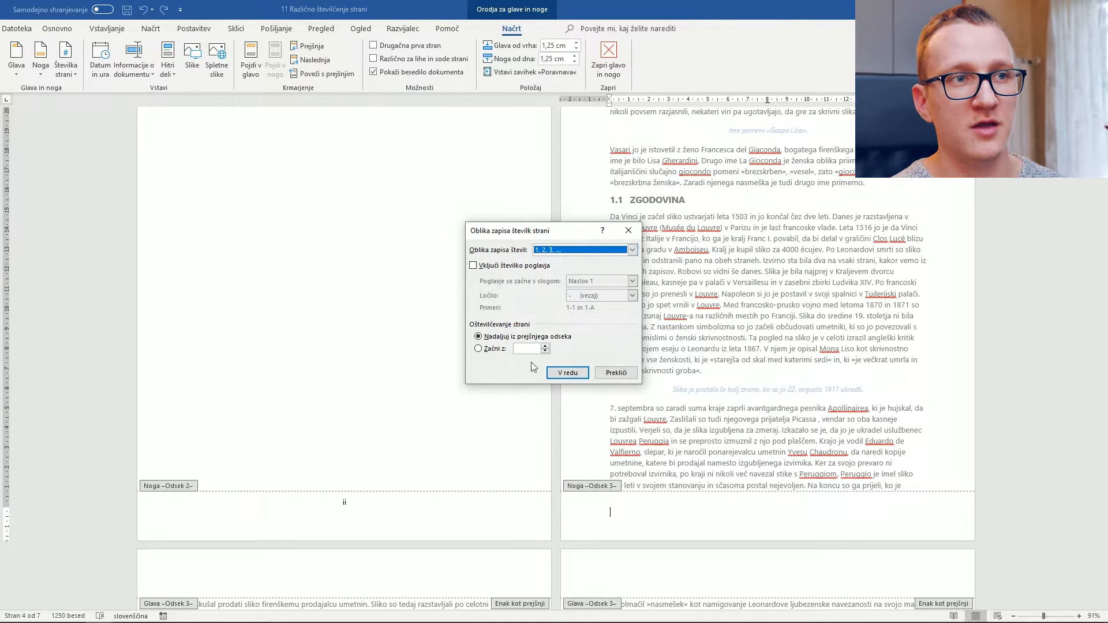
{"action": "left_click", "coordinate": [478, 349]}
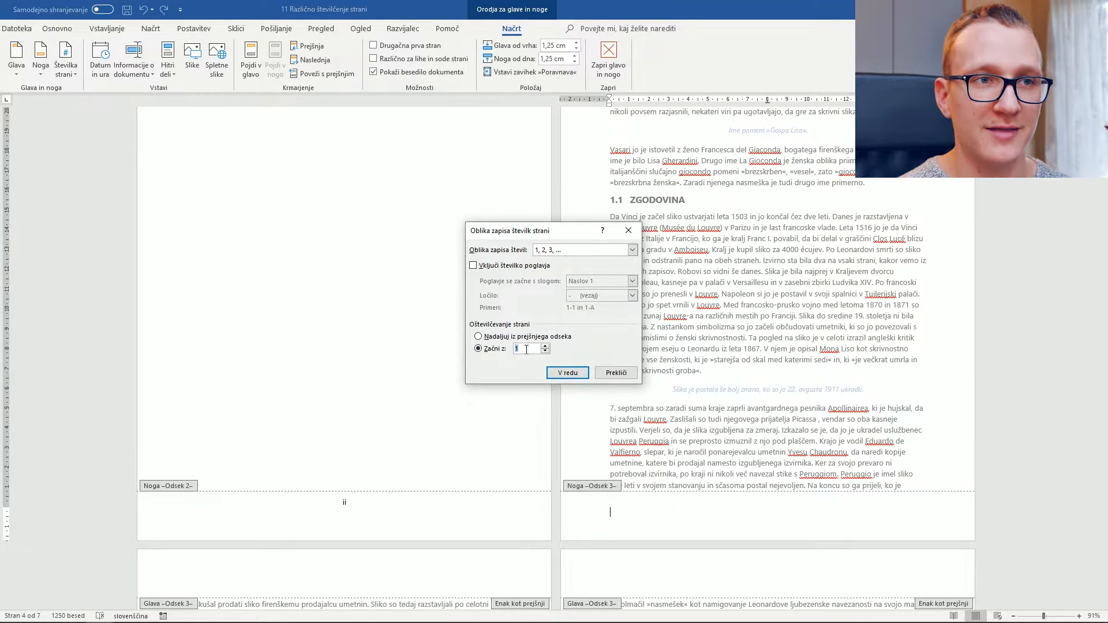
{"action": "left_click", "coordinate": [617, 373]}
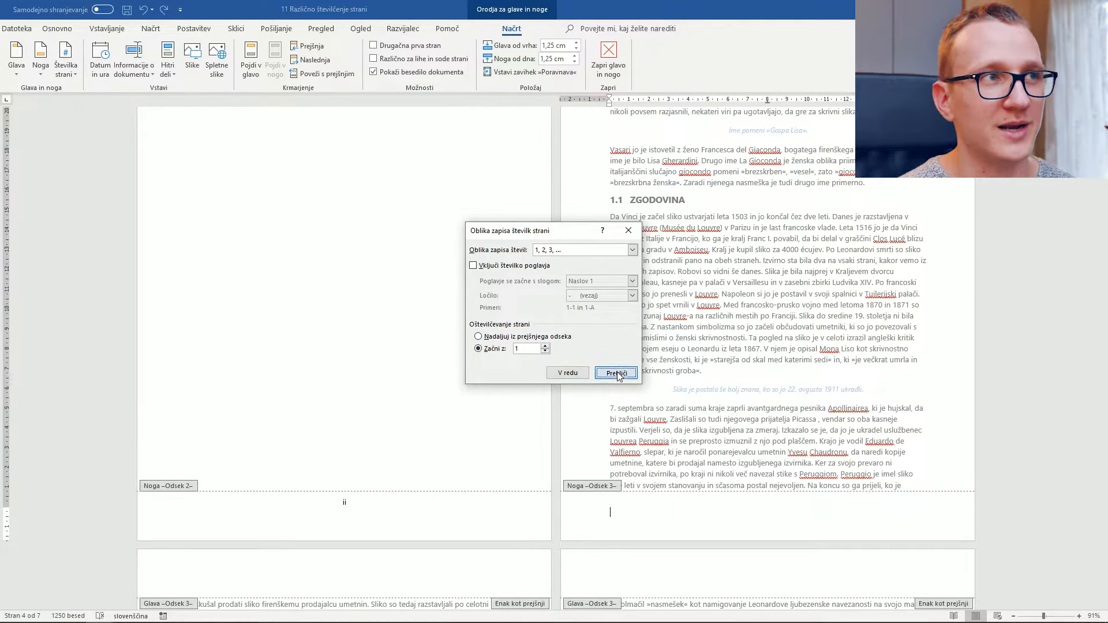
Step: Try the centred Navadna številka 2 page number in the section 3 footer with numbering continued from section 2, and undo it
{"action": "left_click", "coordinate": [66, 65]}
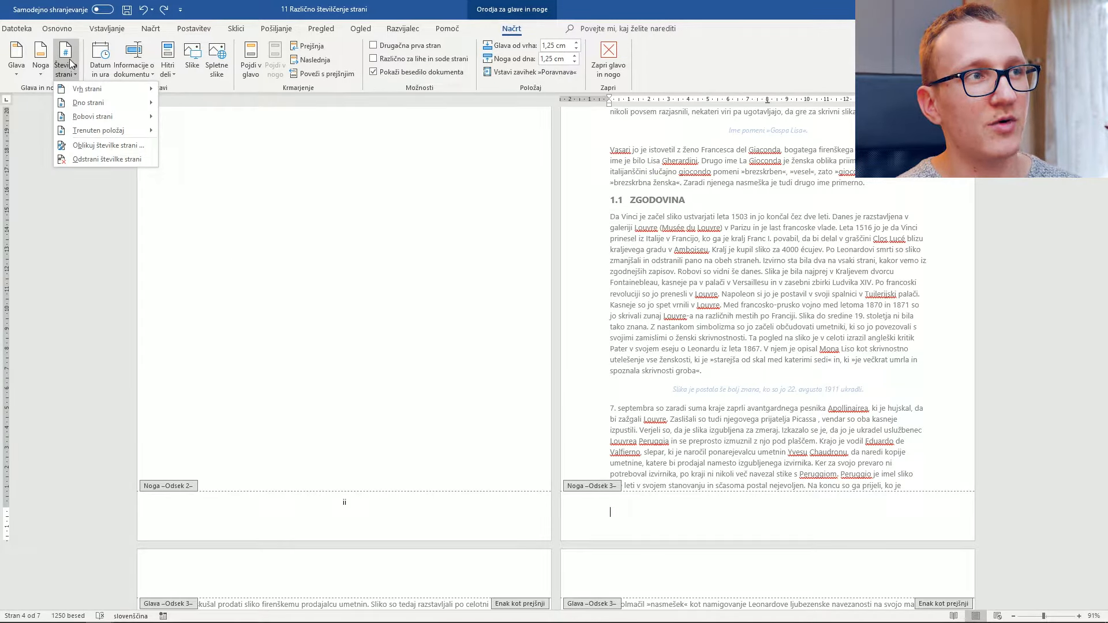
{"action": "mouse_move", "coordinate": [87, 102]}
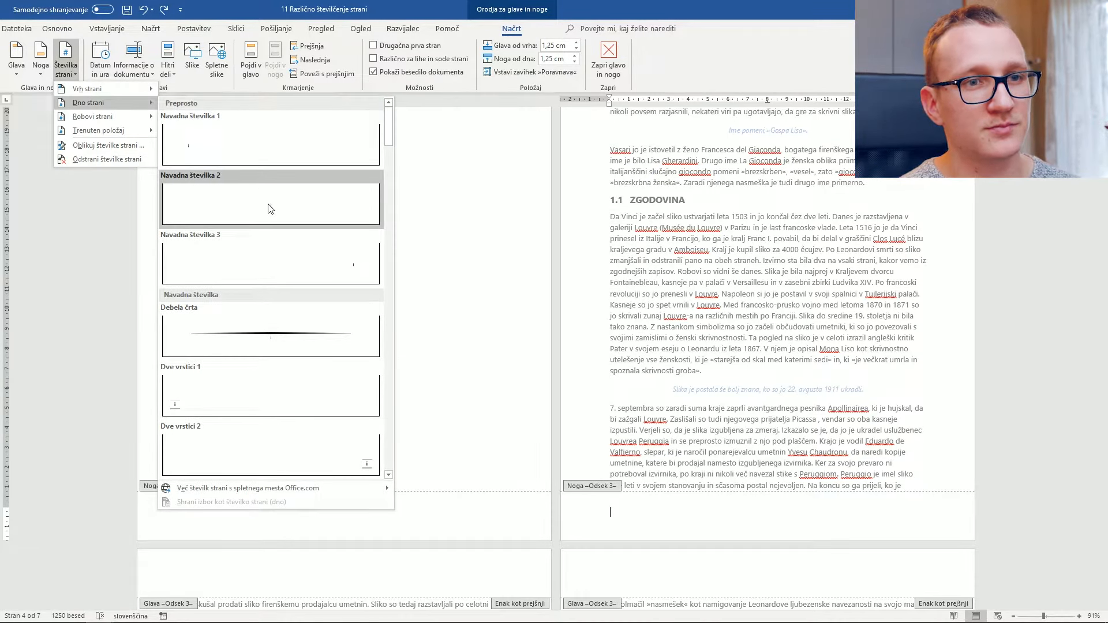
{"action": "left_click", "coordinate": [271, 209]}
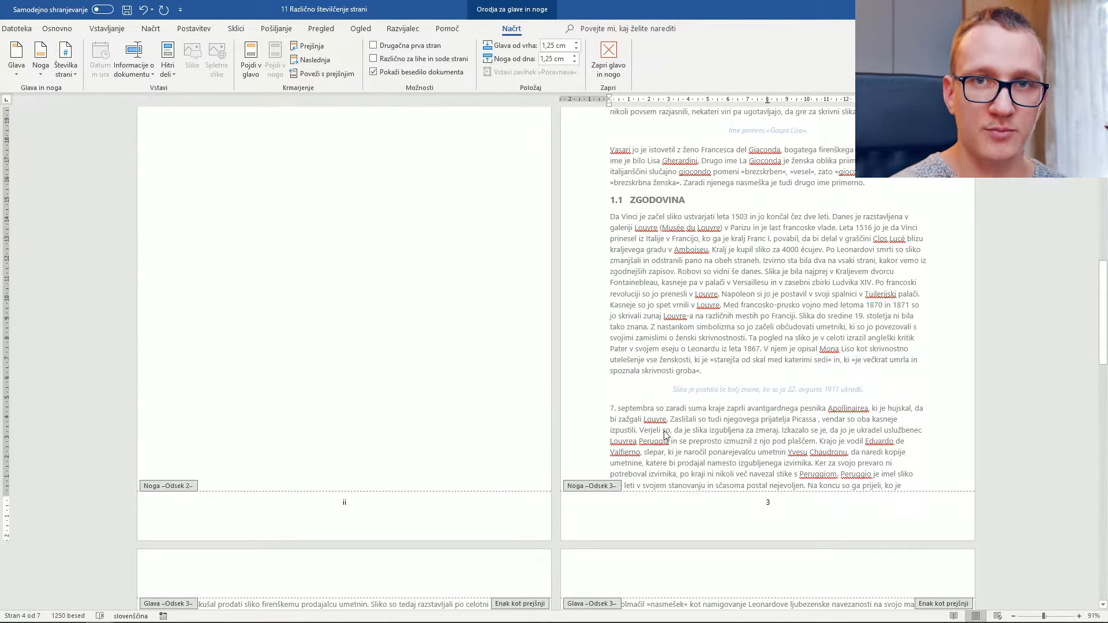
{"action": "scroll", "coordinate": [667, 435], "scroll_direction": "up", "scroll_amount": 5}
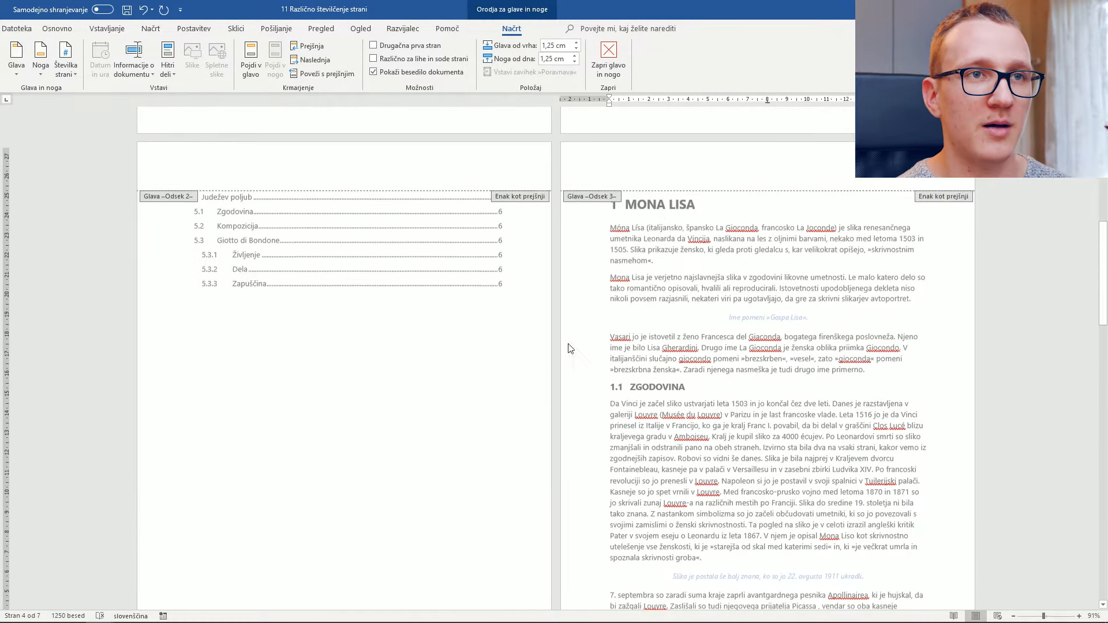
{"action": "scroll", "coordinate": [659, 281], "scroll_direction": "down", "scroll_amount": 6}
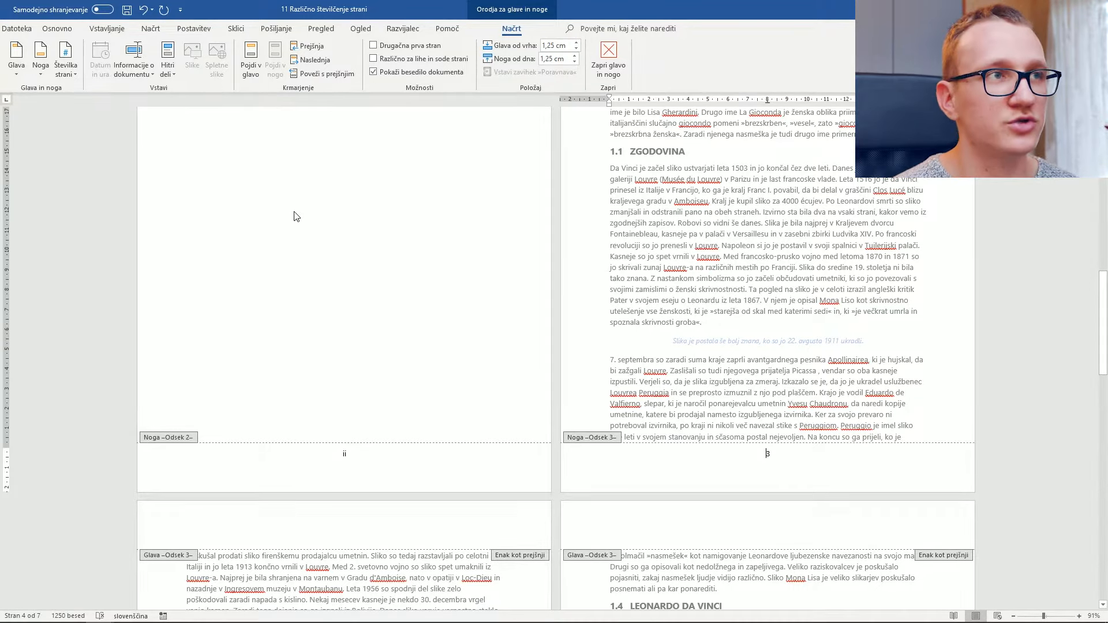
{"action": "left_click", "coordinate": [143, 10]}
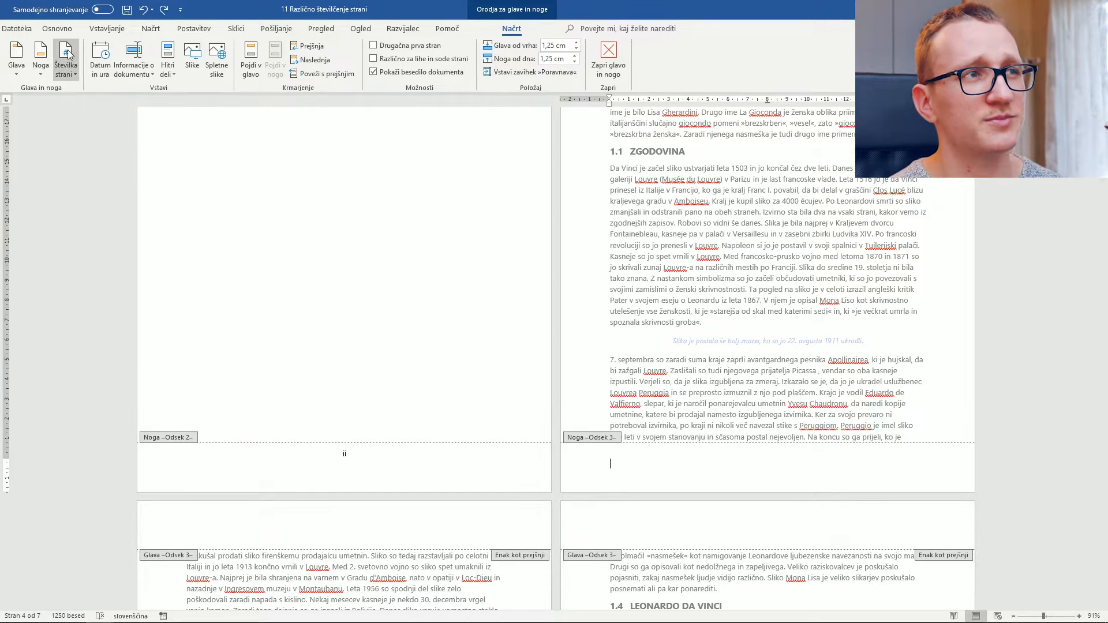
Step: Set the section 3 page numbering to start at 1
{"action": "left_click", "coordinate": [73, 79]}
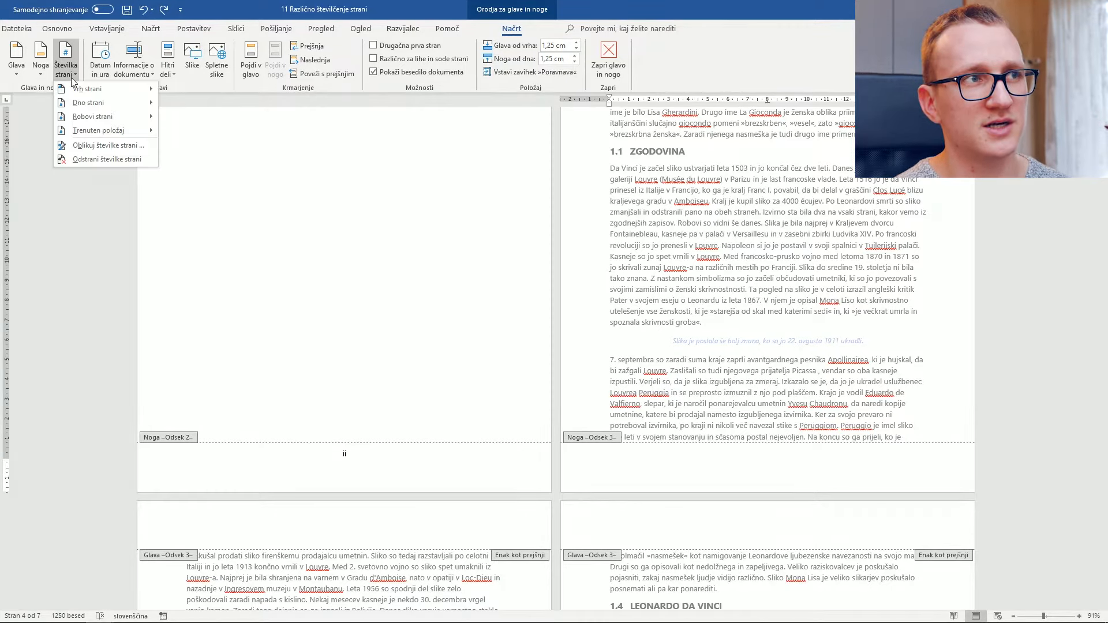
{"action": "left_click", "coordinate": [109, 152]}
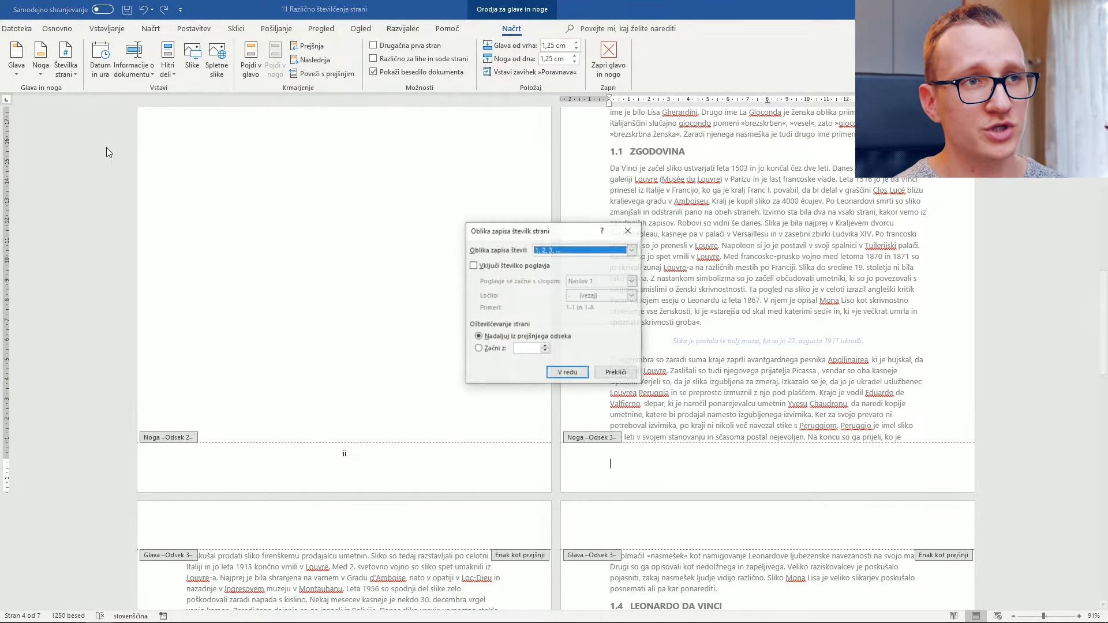
{"action": "left_click", "coordinate": [480, 349]}
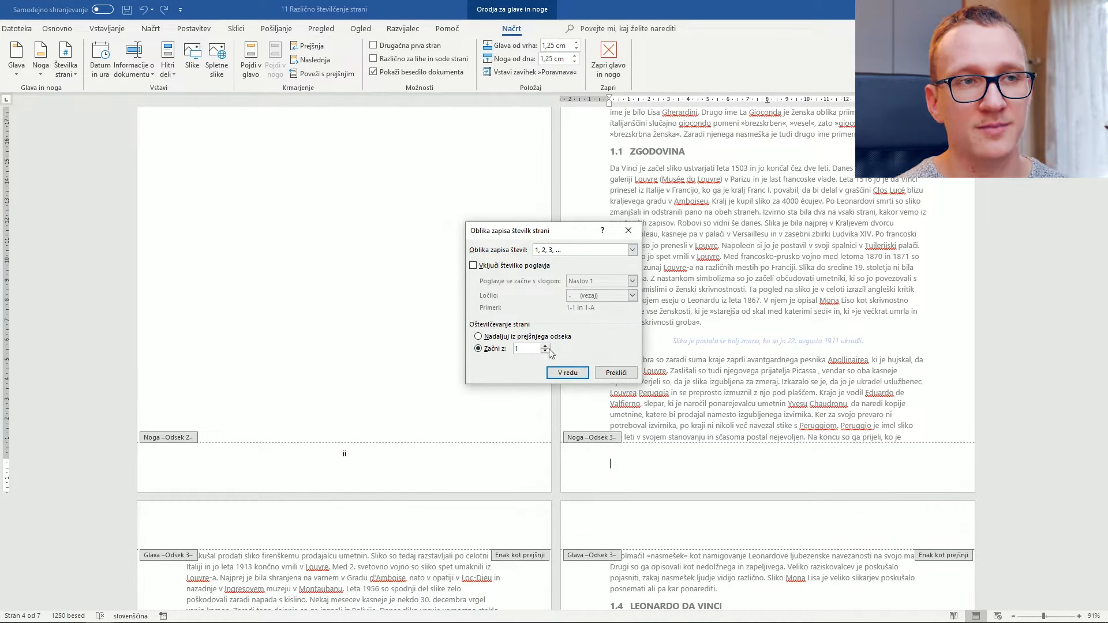
{"action": "left_click", "coordinate": [568, 373]}
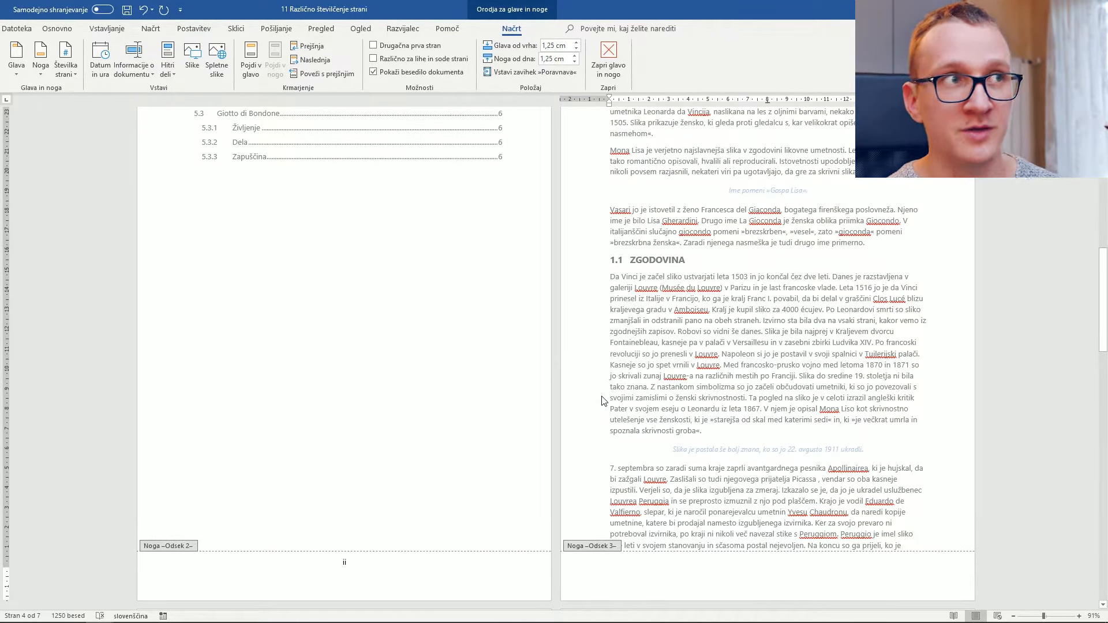
Step: Insert the centred Navadna številka 2 page number at the bottom of the section 3 pages, and check the numbering across the sections
{"action": "left_click", "coordinate": [74, 78]}
{"action": "mouse_move", "coordinate": [127, 106]}
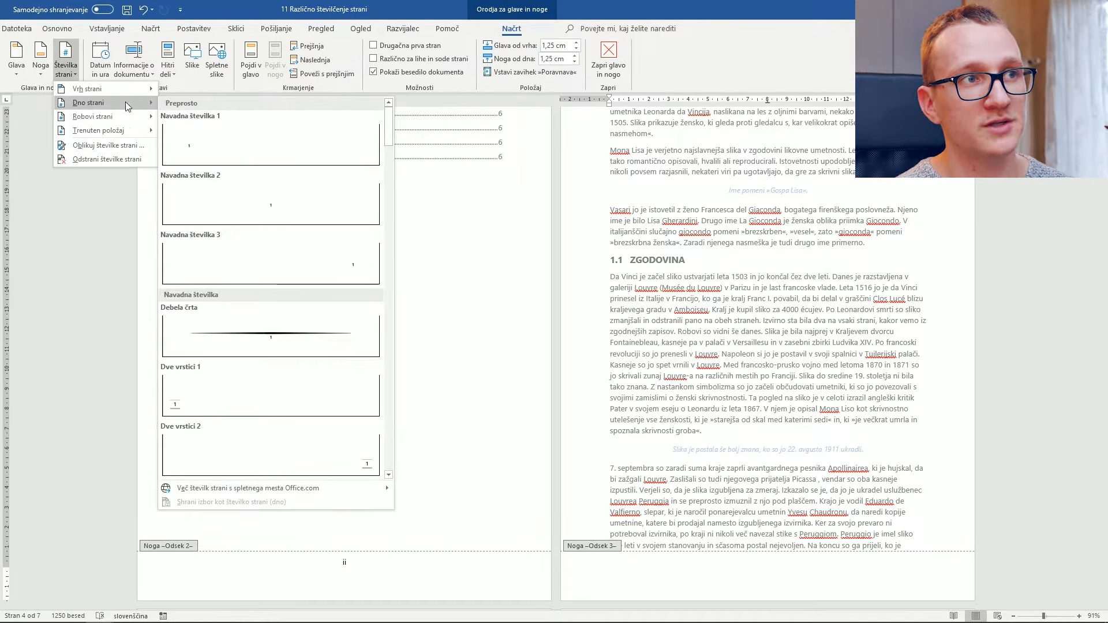
{"action": "left_click", "coordinate": [296, 193]}
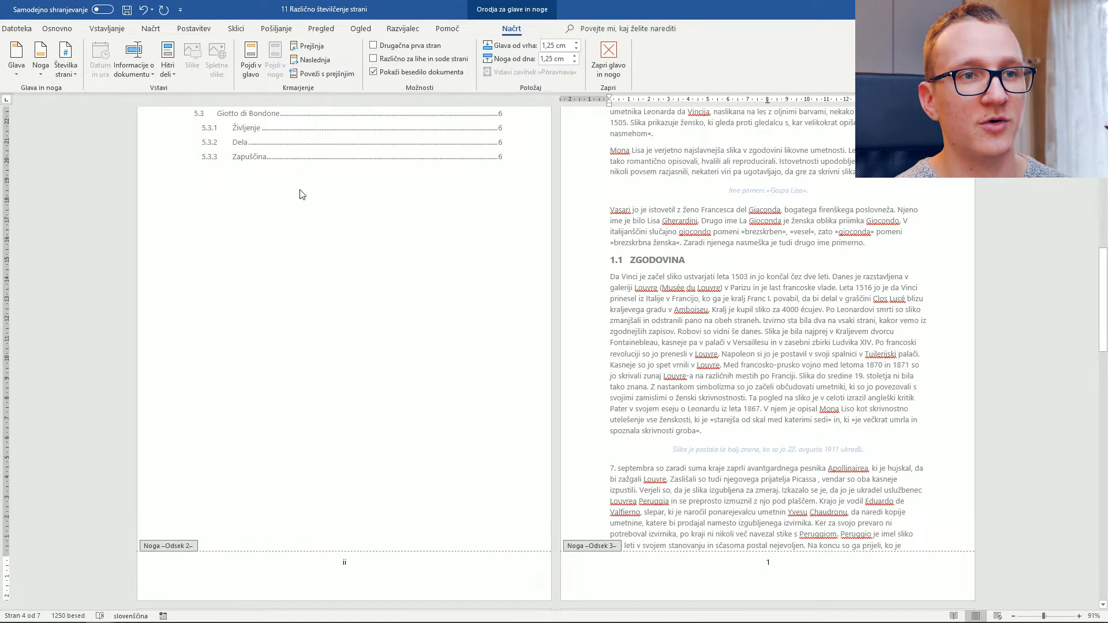
{"action": "scroll", "coordinate": [675, 310], "scroll_direction": "down", "scroll_amount": 1}
{"action": "scroll", "coordinate": [722, 358], "scroll_direction": "up", "scroll_amount": 10}
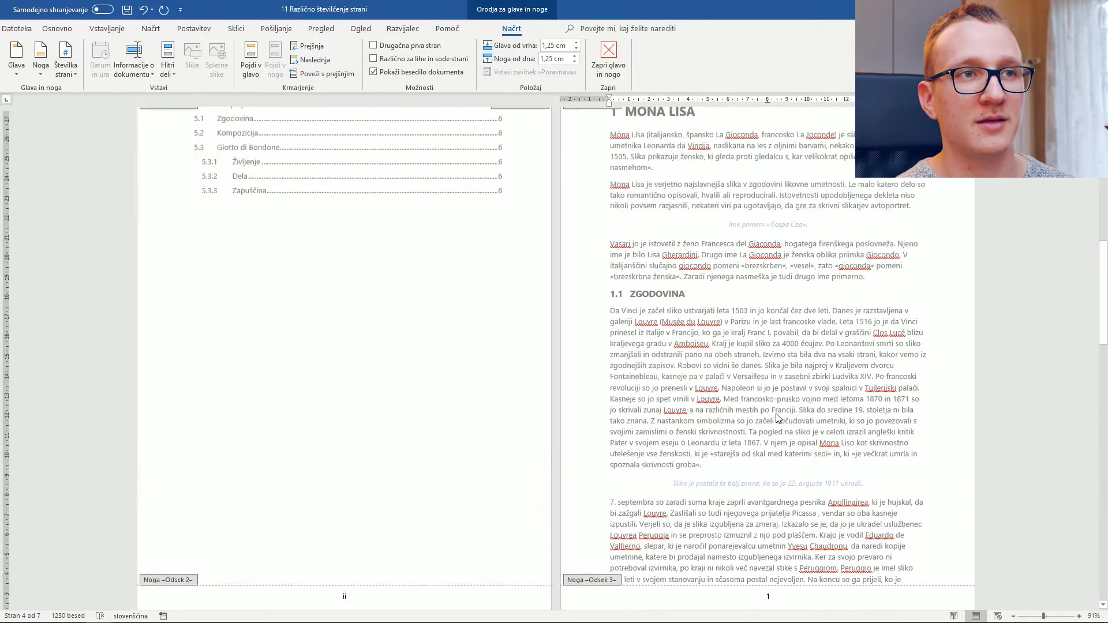
{"action": "scroll", "coordinate": [776, 416], "scroll_direction": "down", "scroll_amount": 10}
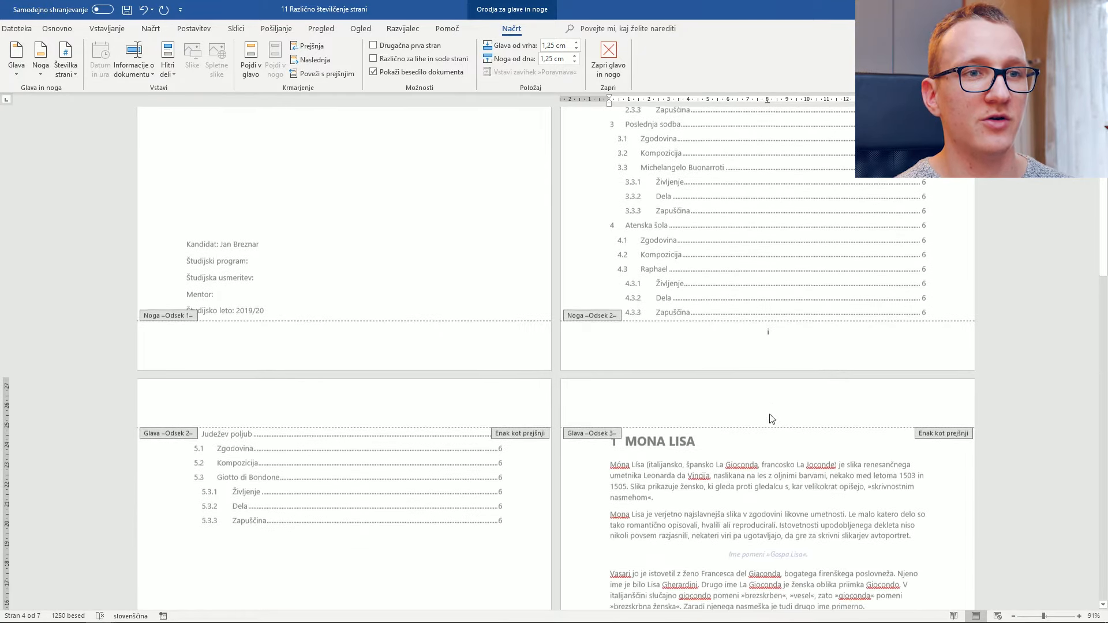
{"action": "scroll", "coordinate": [767, 412], "scroll_direction": "up", "scroll_amount": 3}
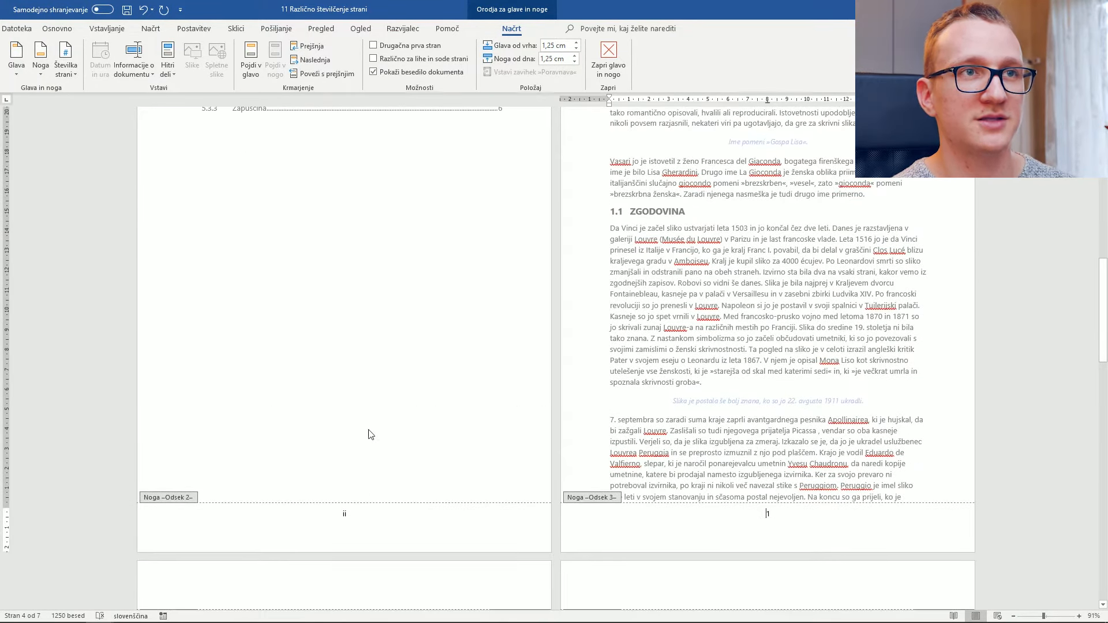